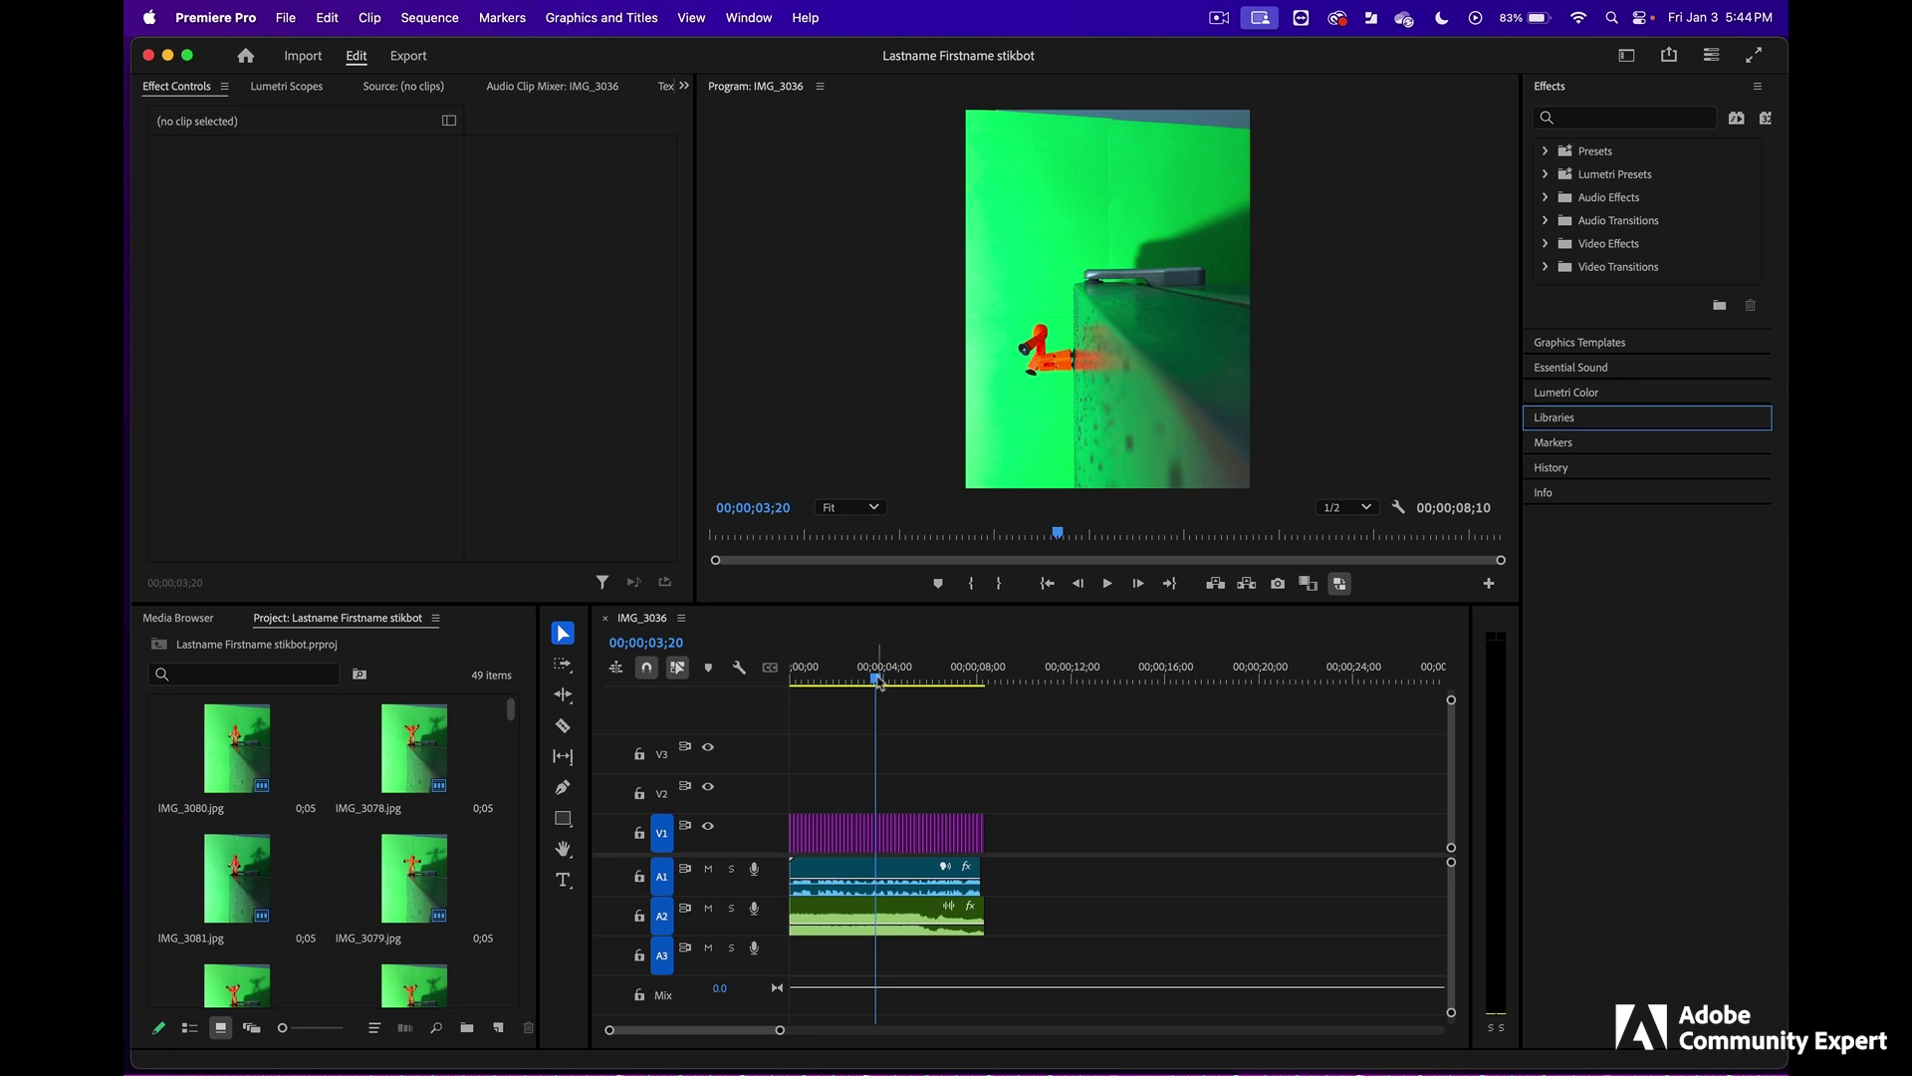
- Apply the Ultra Key effect to the first image clip on V1 at the start of the sequence
{"action": "left_click_drag", "start_coordinate": [879, 682], "coordinate": [788, 683]}
{"action": "left_click_drag", "start_coordinate": [780, 1030], "coordinate": [658, 1032]}
{"action": "left_click", "coordinate": [807, 835]}
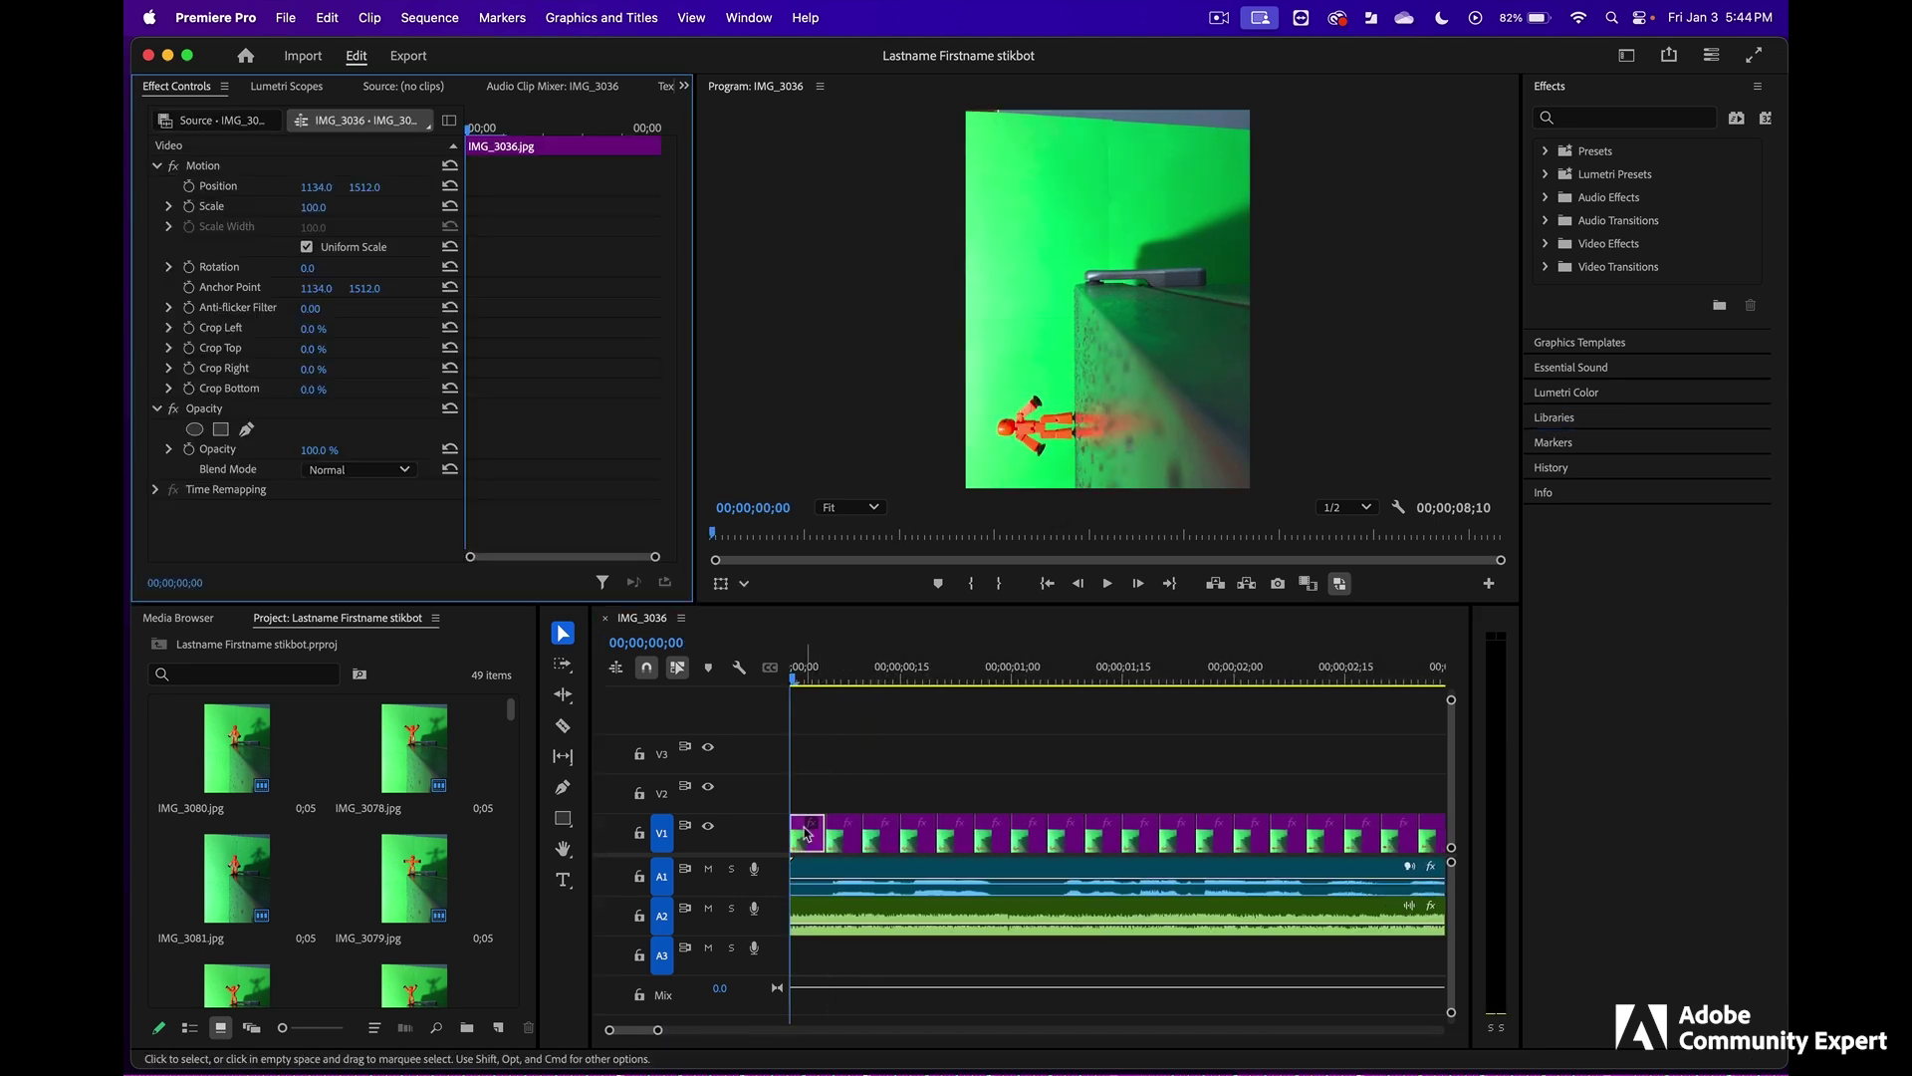
{"action": "left_click", "coordinate": [1554, 119]}
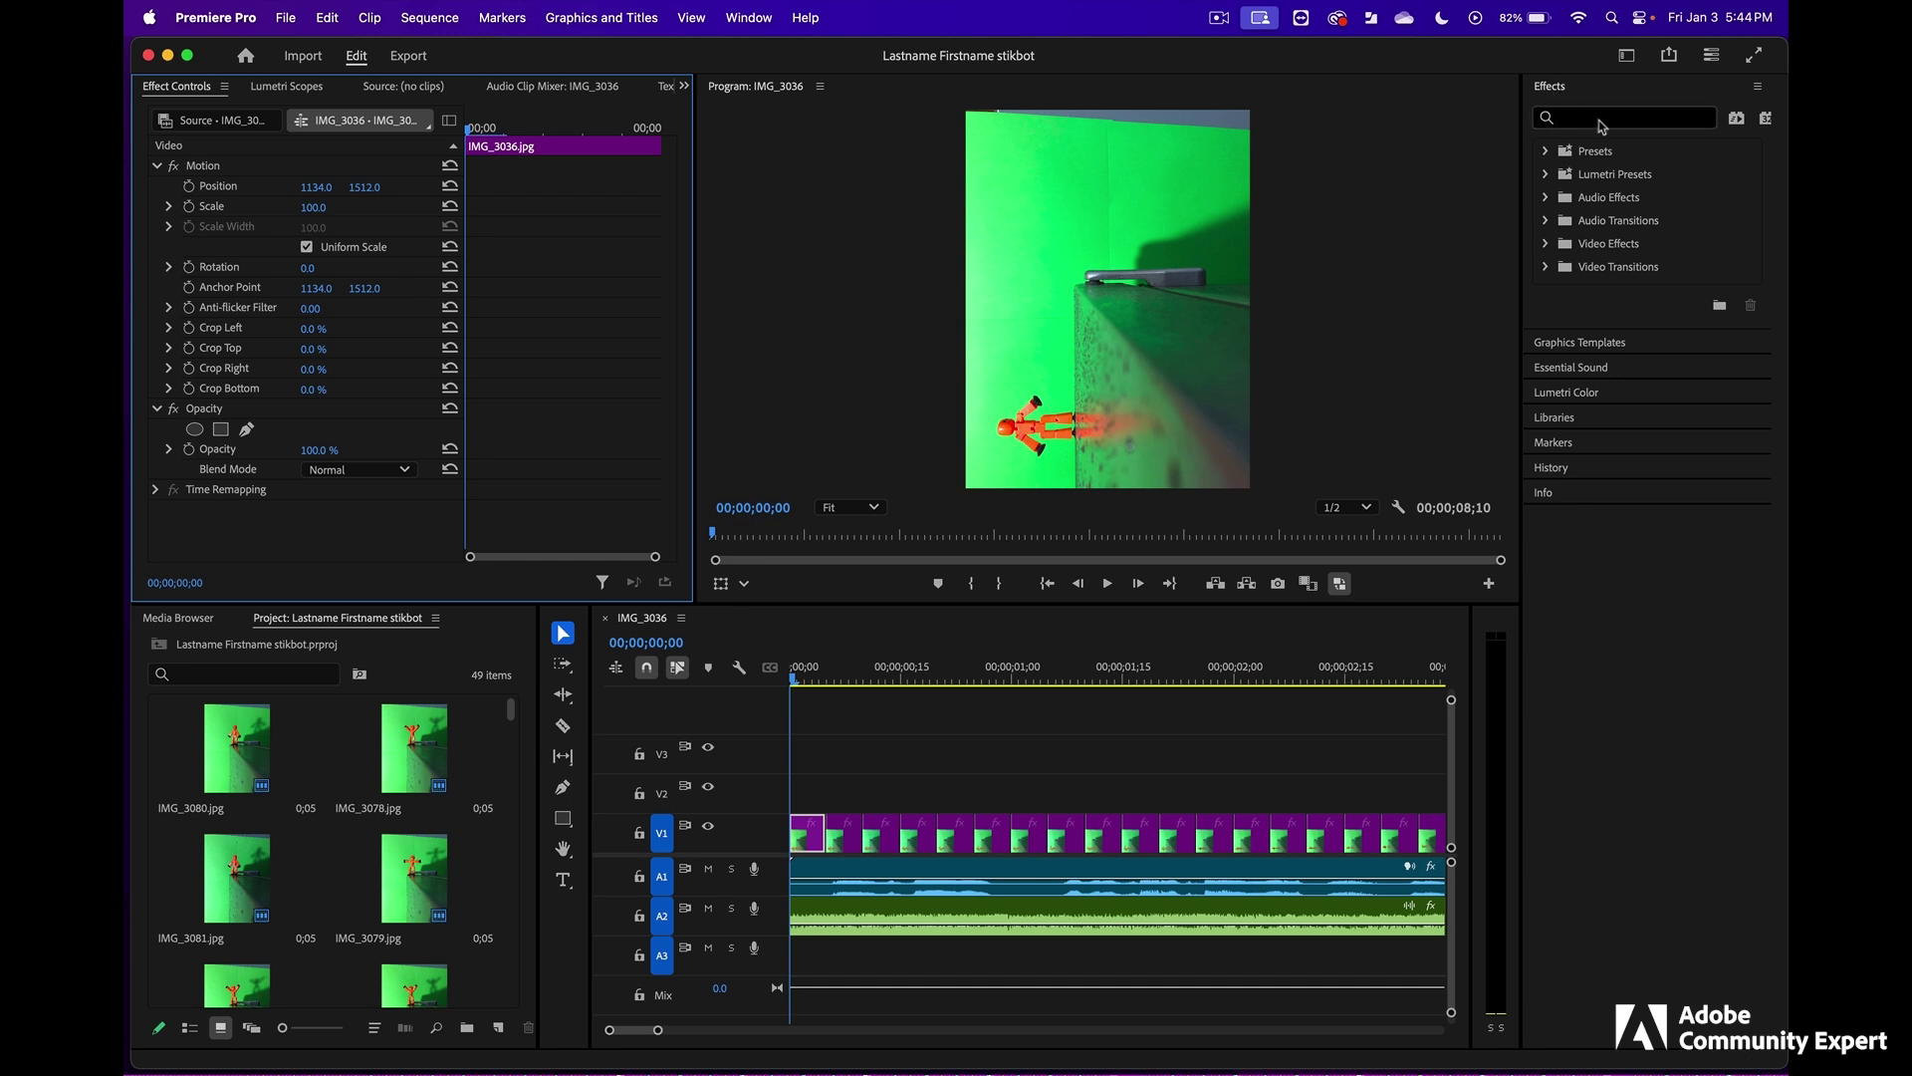
{"action": "left_click", "coordinate": [750, 19]}
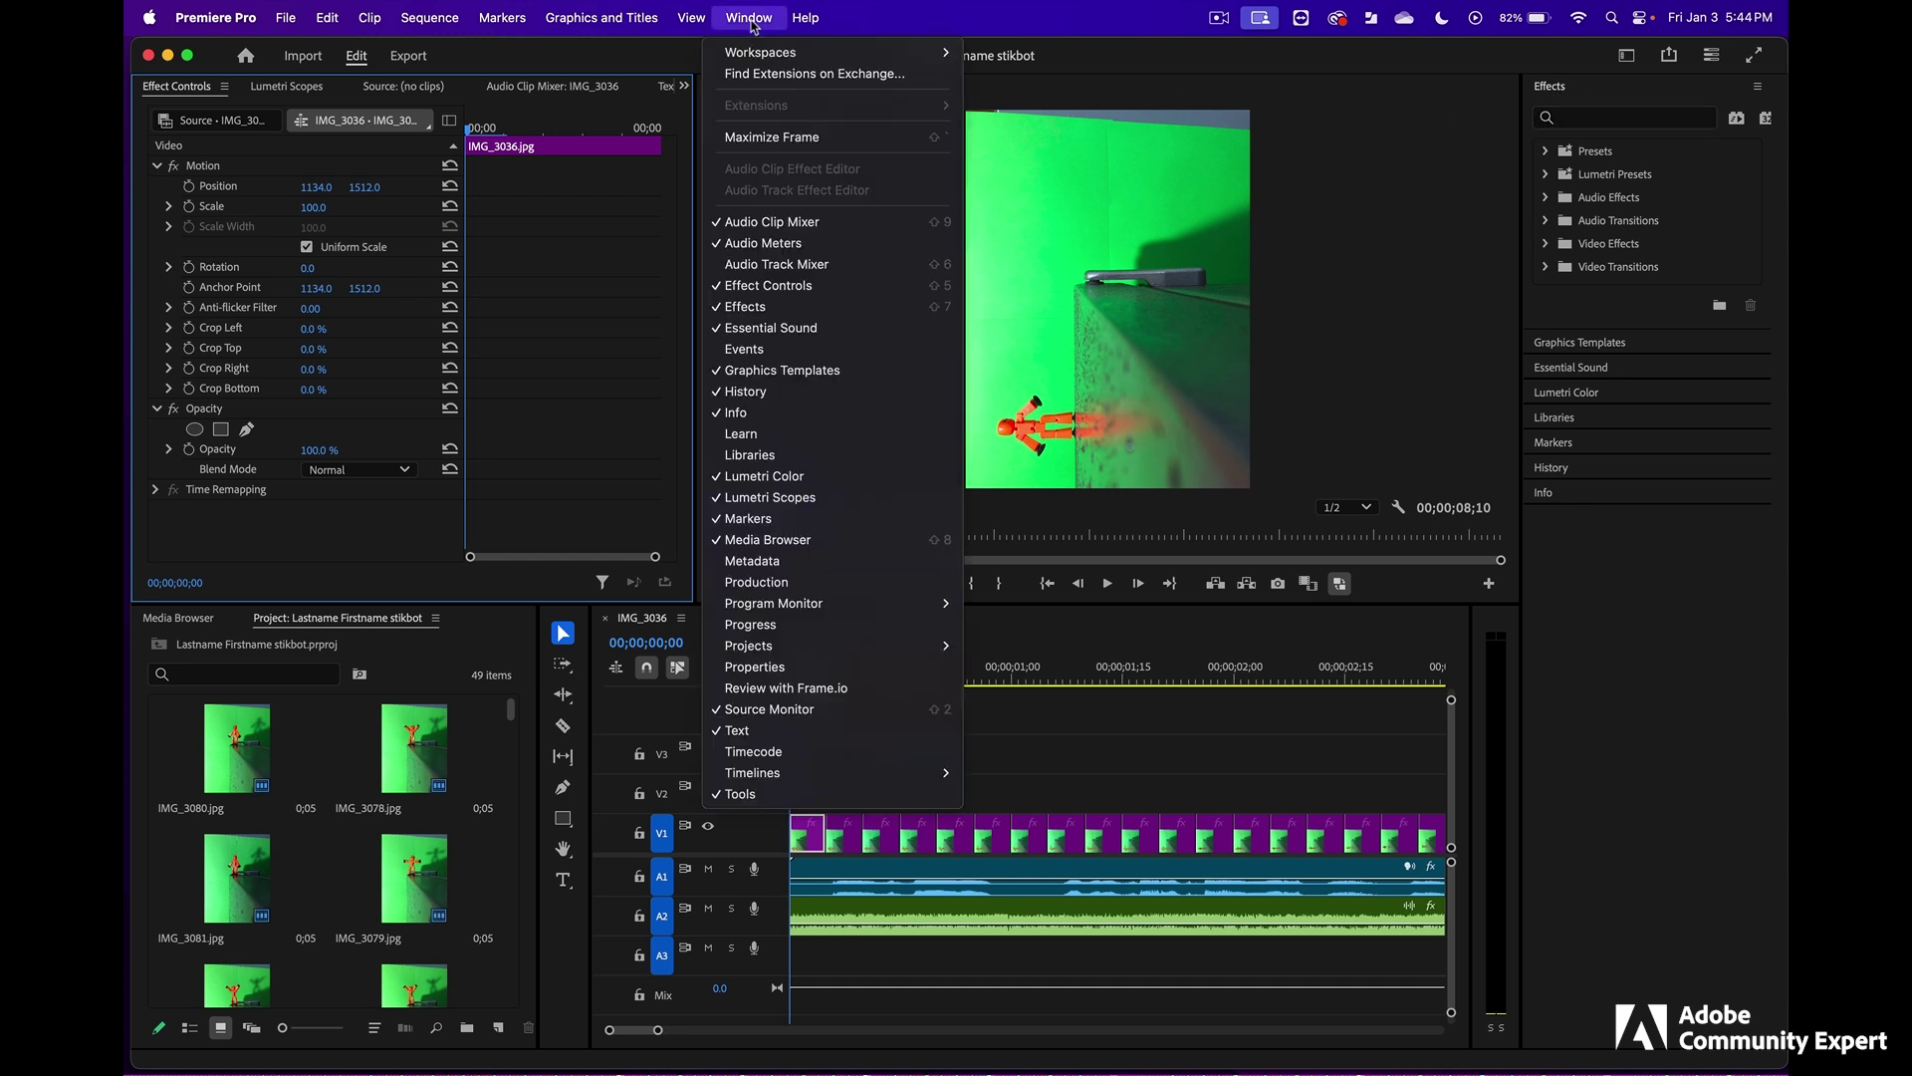
{"action": "left_click", "coordinate": [803, 312]}
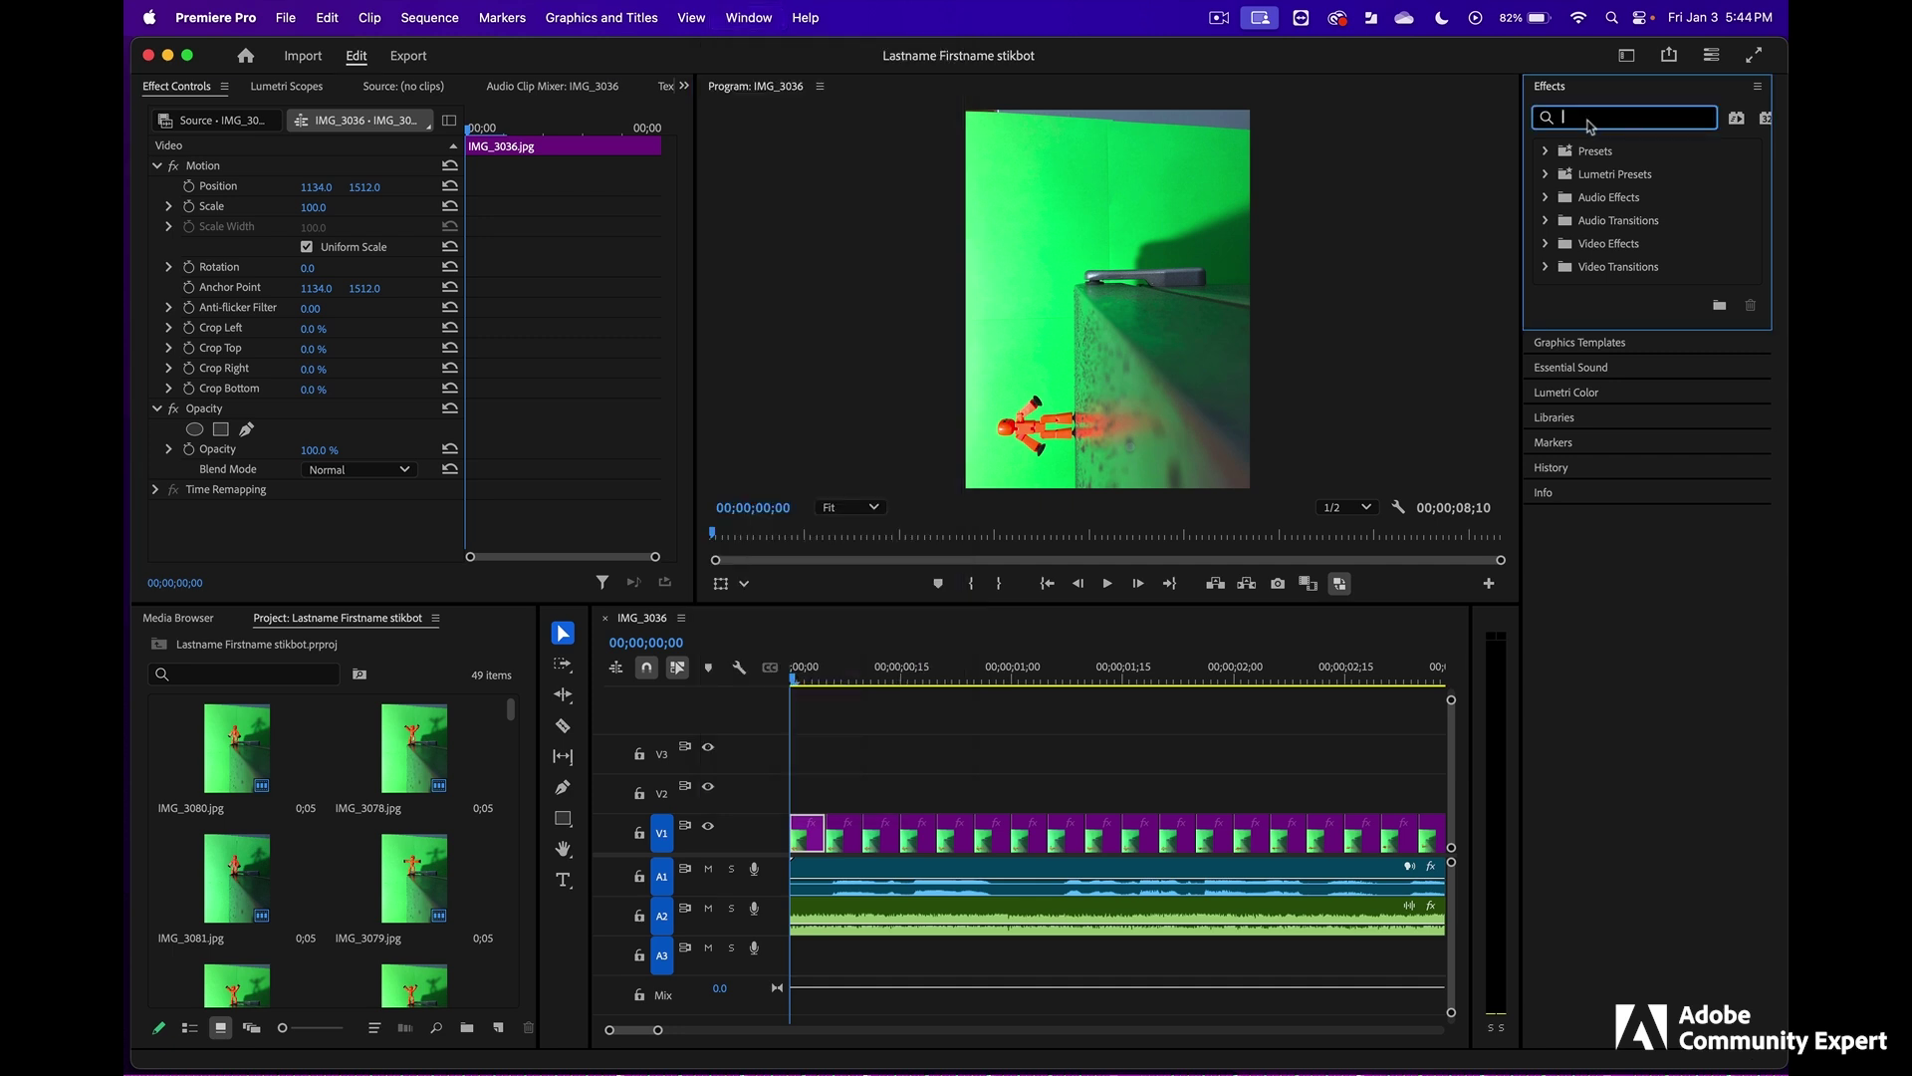
{"action": "type", "text": "ultra"}
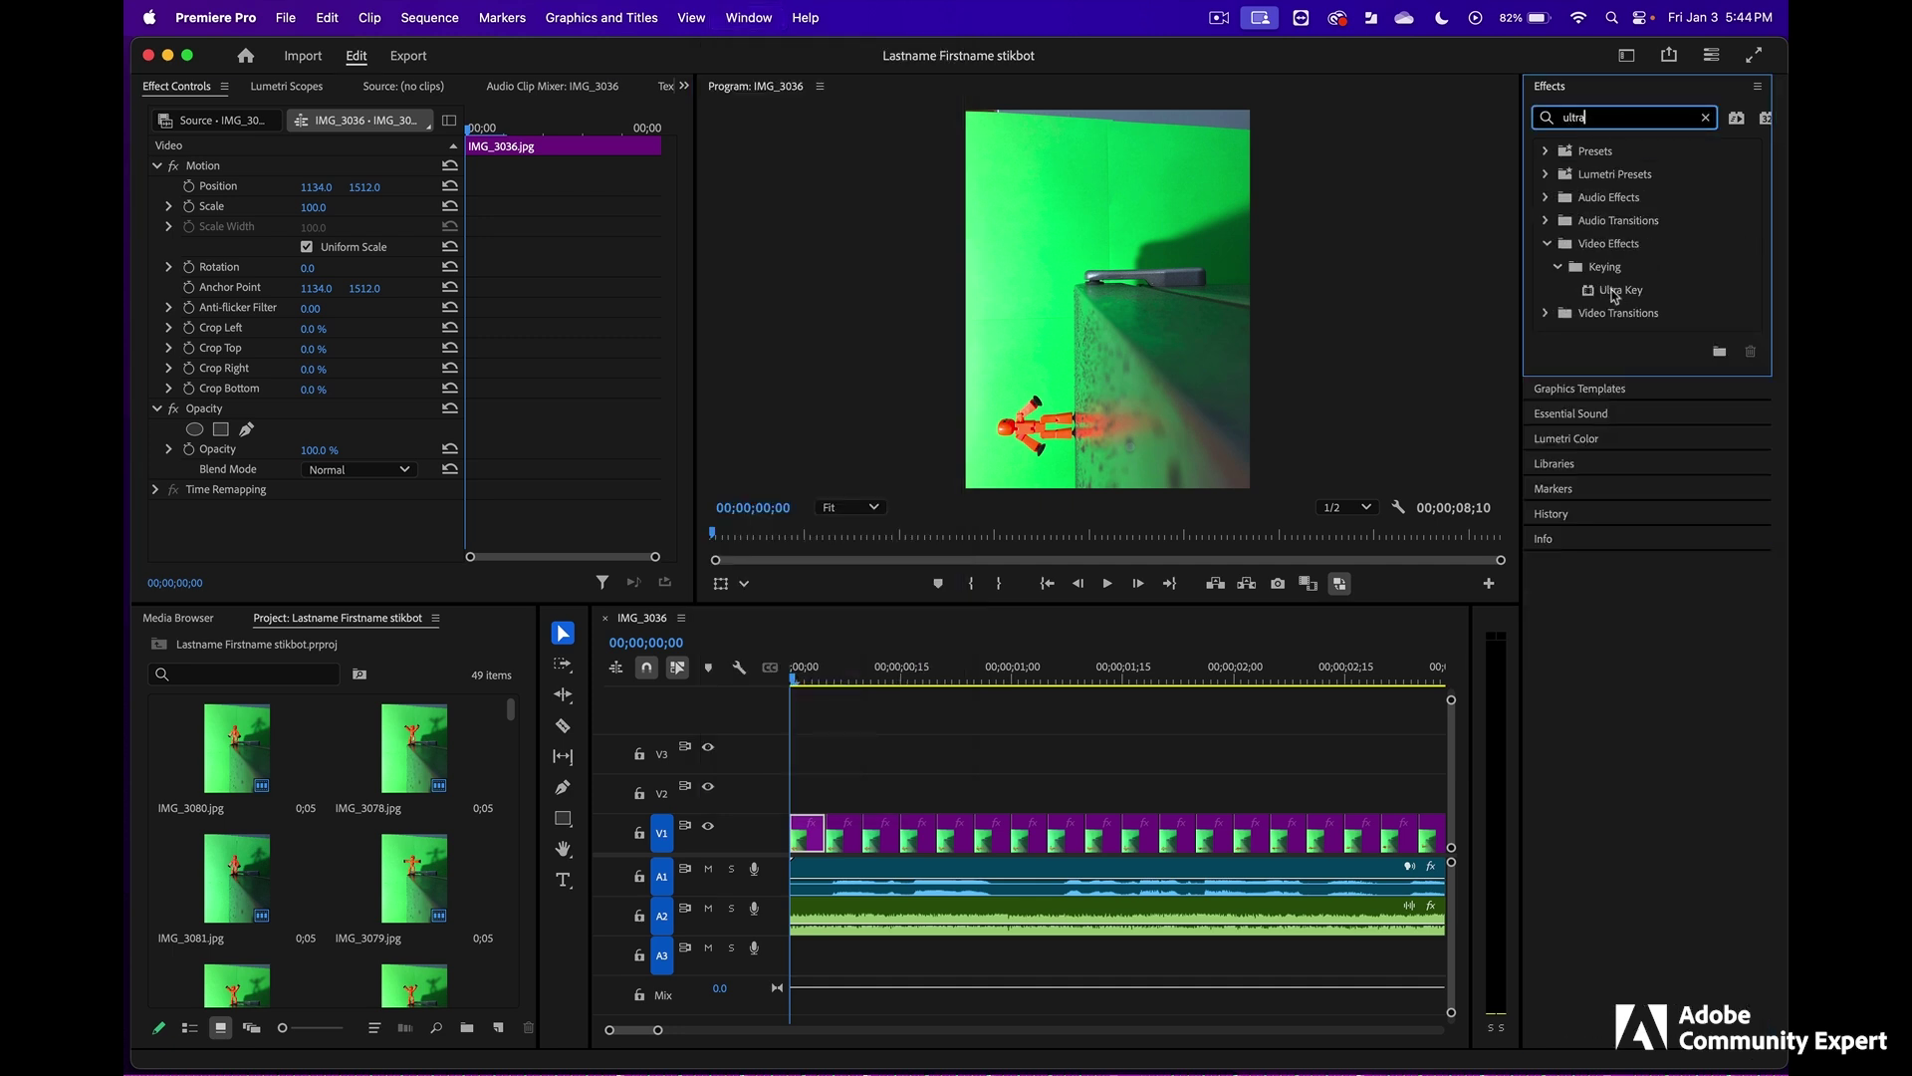
{"action": "left_click", "coordinate": [1615, 291]}
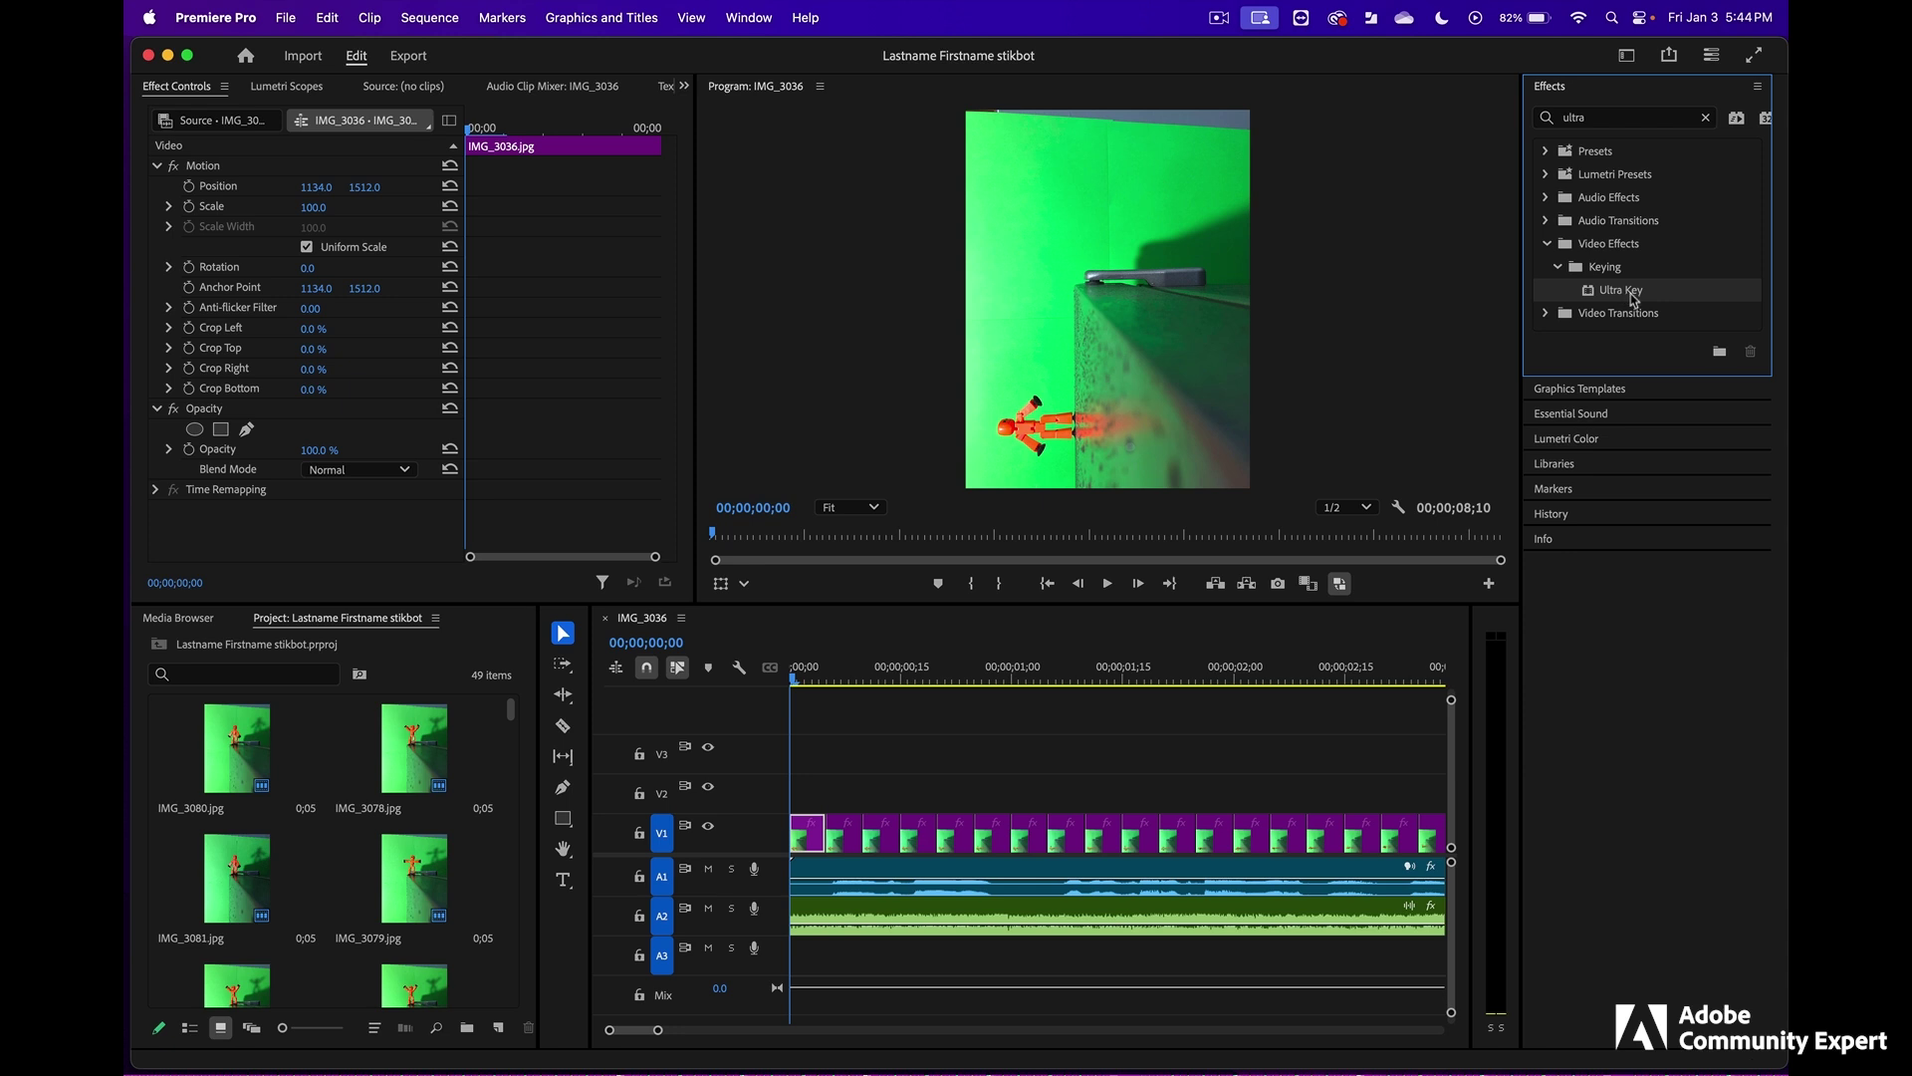
{"action": "left_click_drag", "start_coordinate": [1633, 298], "coordinate": [810, 837]}
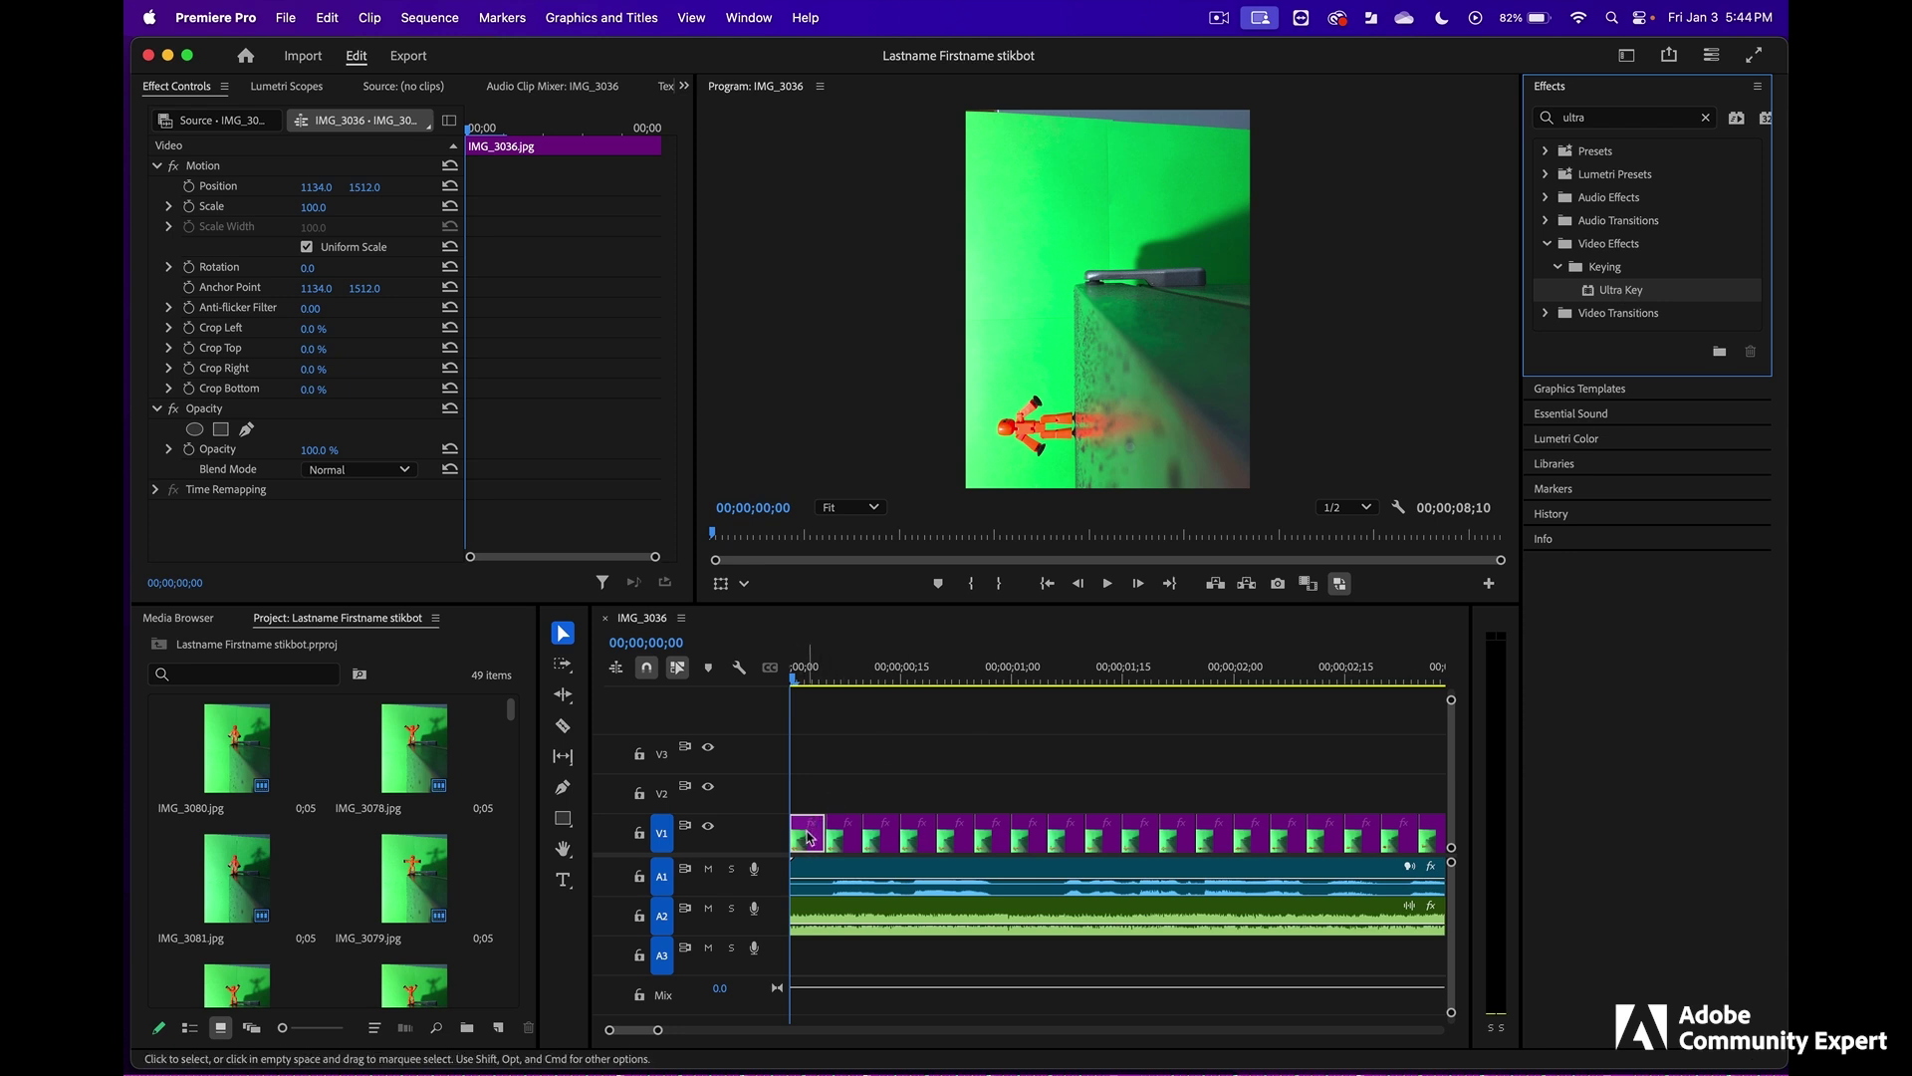
{"action": "double_click", "coordinate": [1602, 291]}
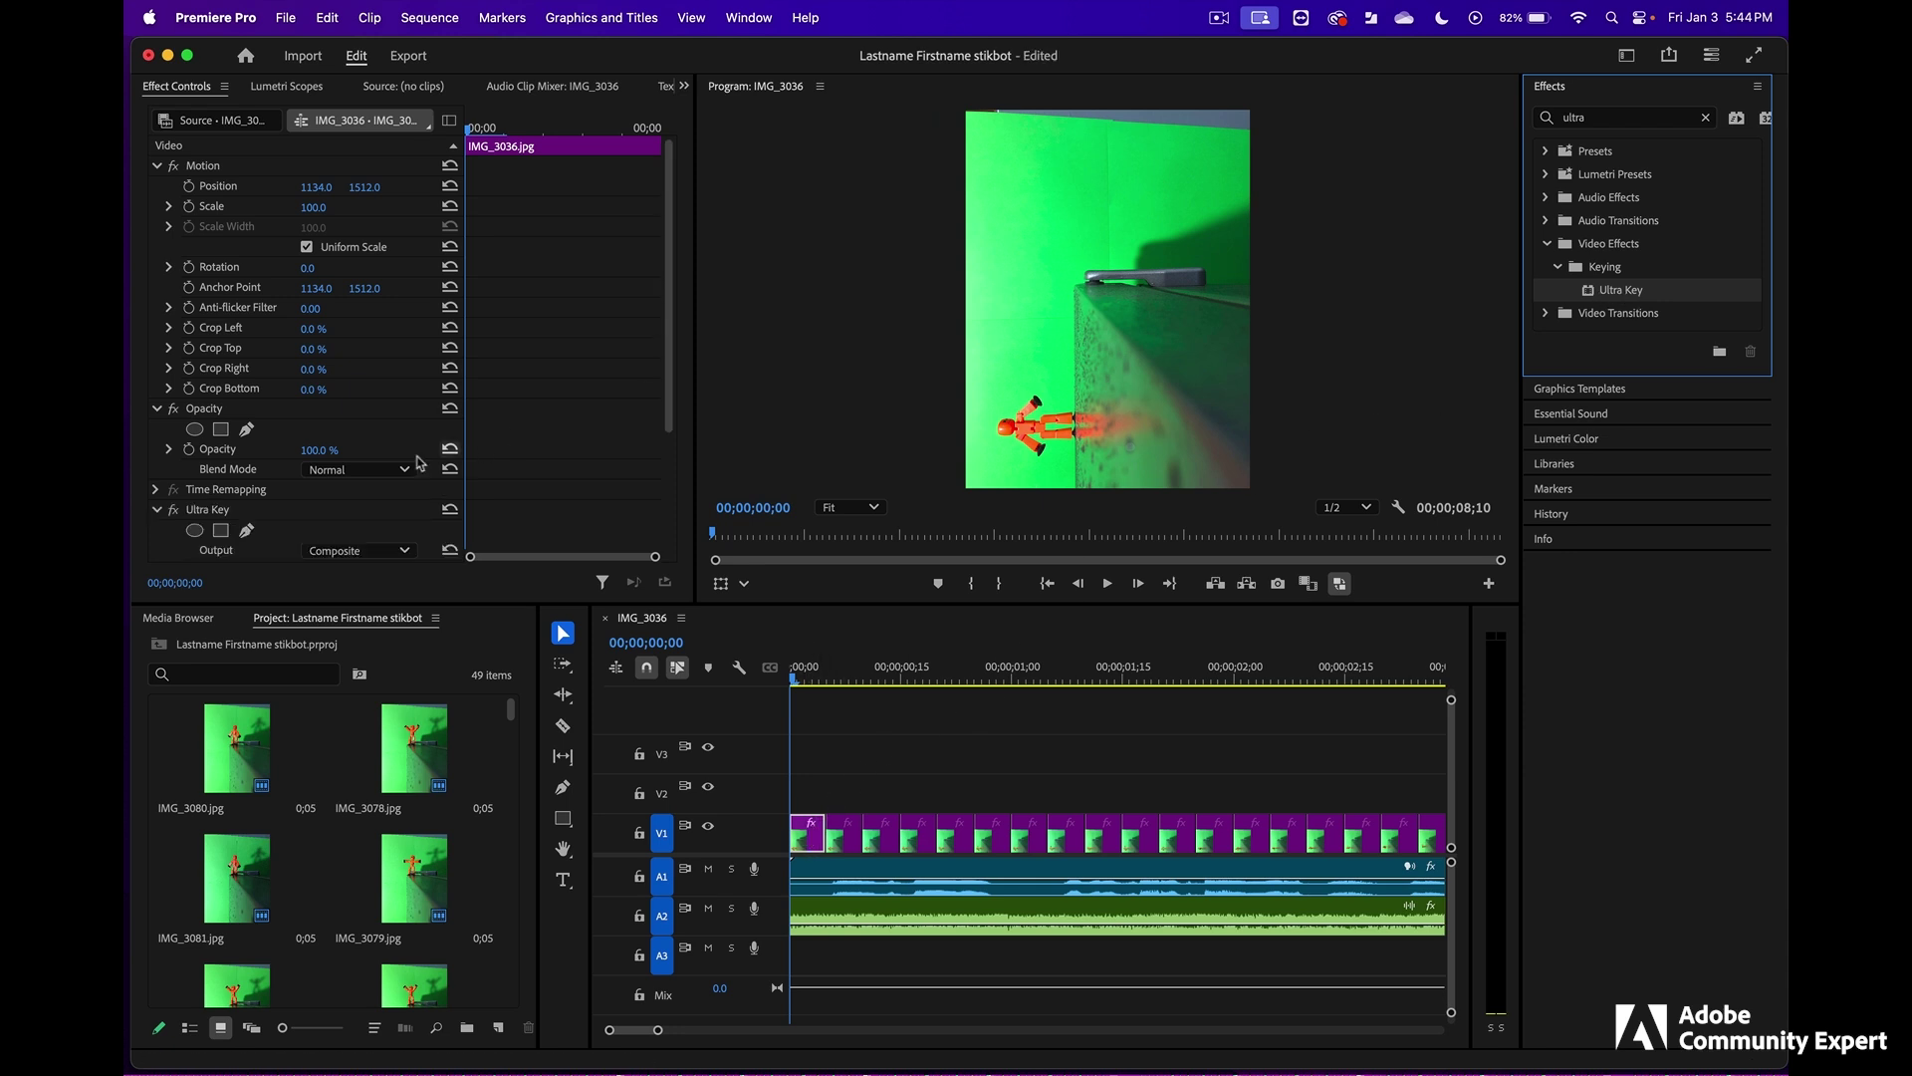
- Set the first clip's Ultra Key setting to Aggressive and sample the green background as its key color
{"action": "left_click", "coordinate": [294, 510]}
{"action": "scroll", "coordinate": [264, 368], "scroll_direction": "down", "scroll_amount": 4}
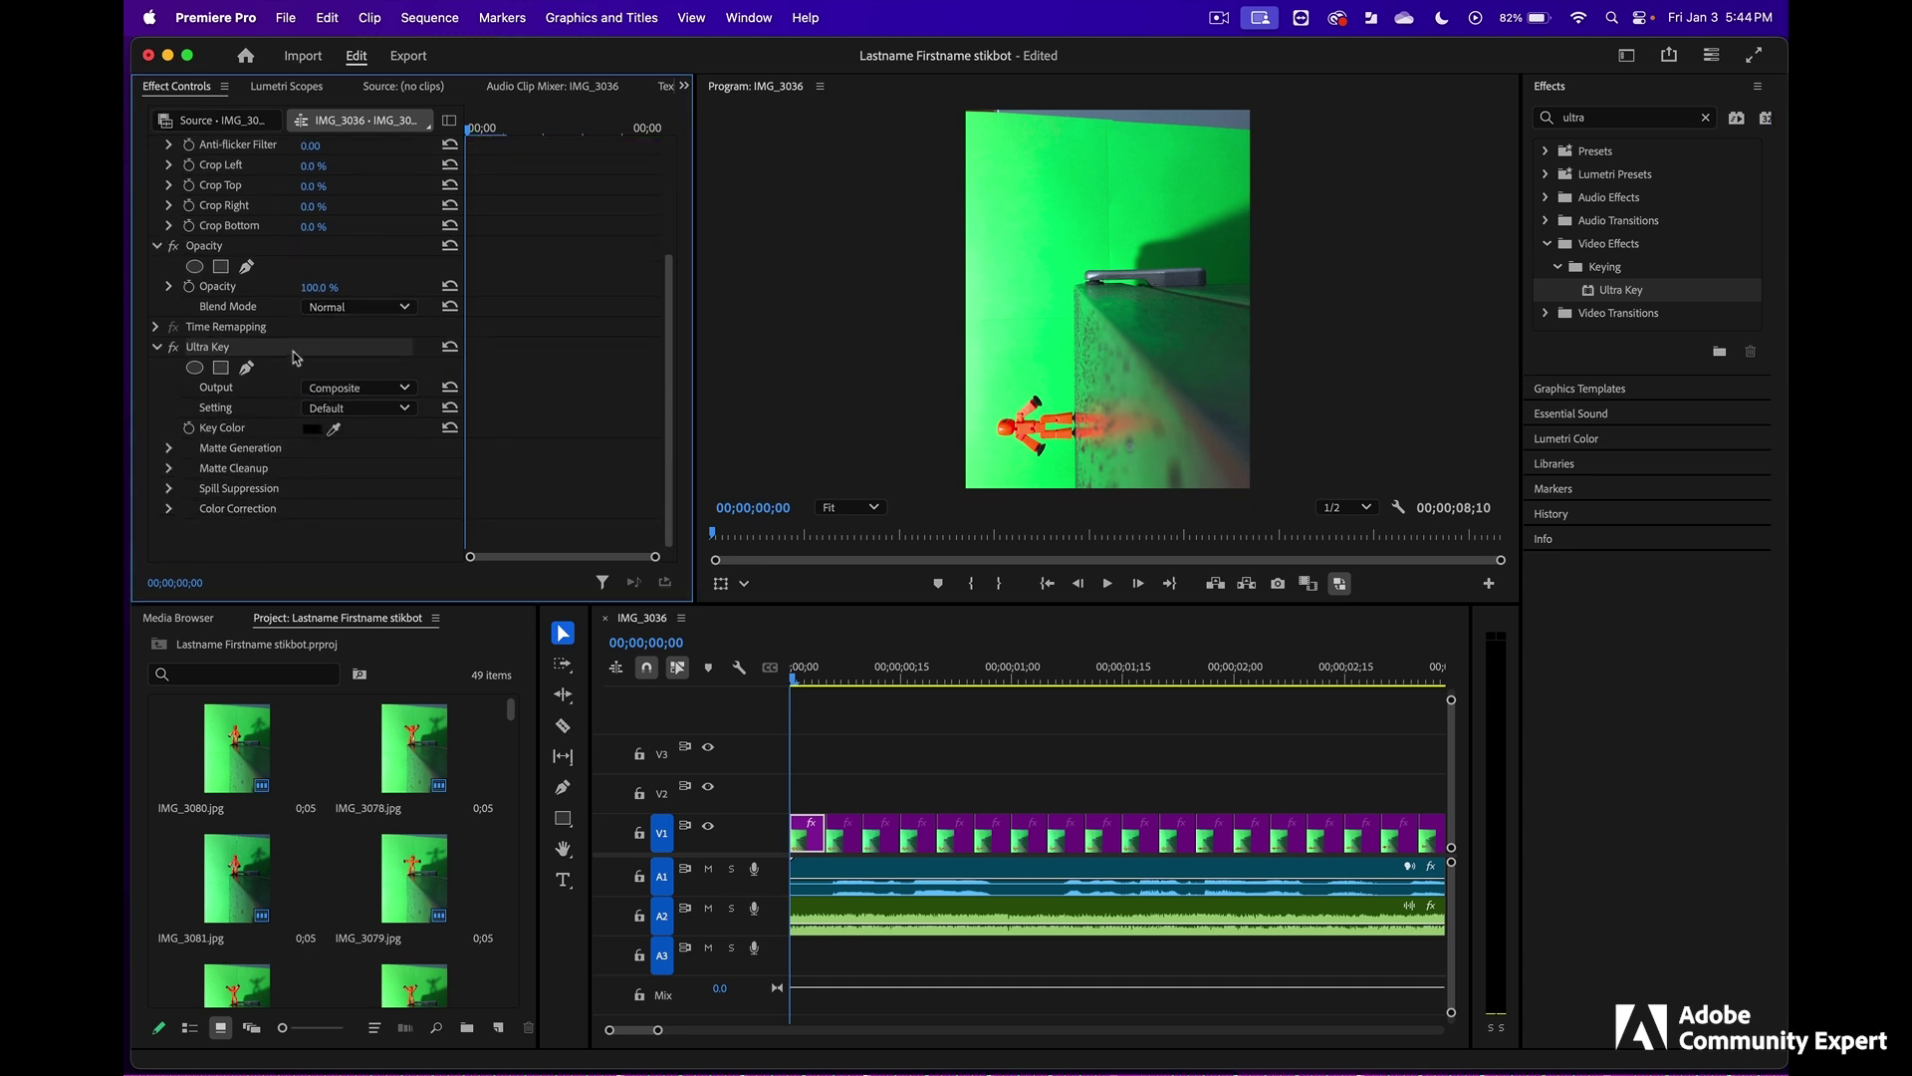
{"action": "left_click", "coordinate": [387, 412]}
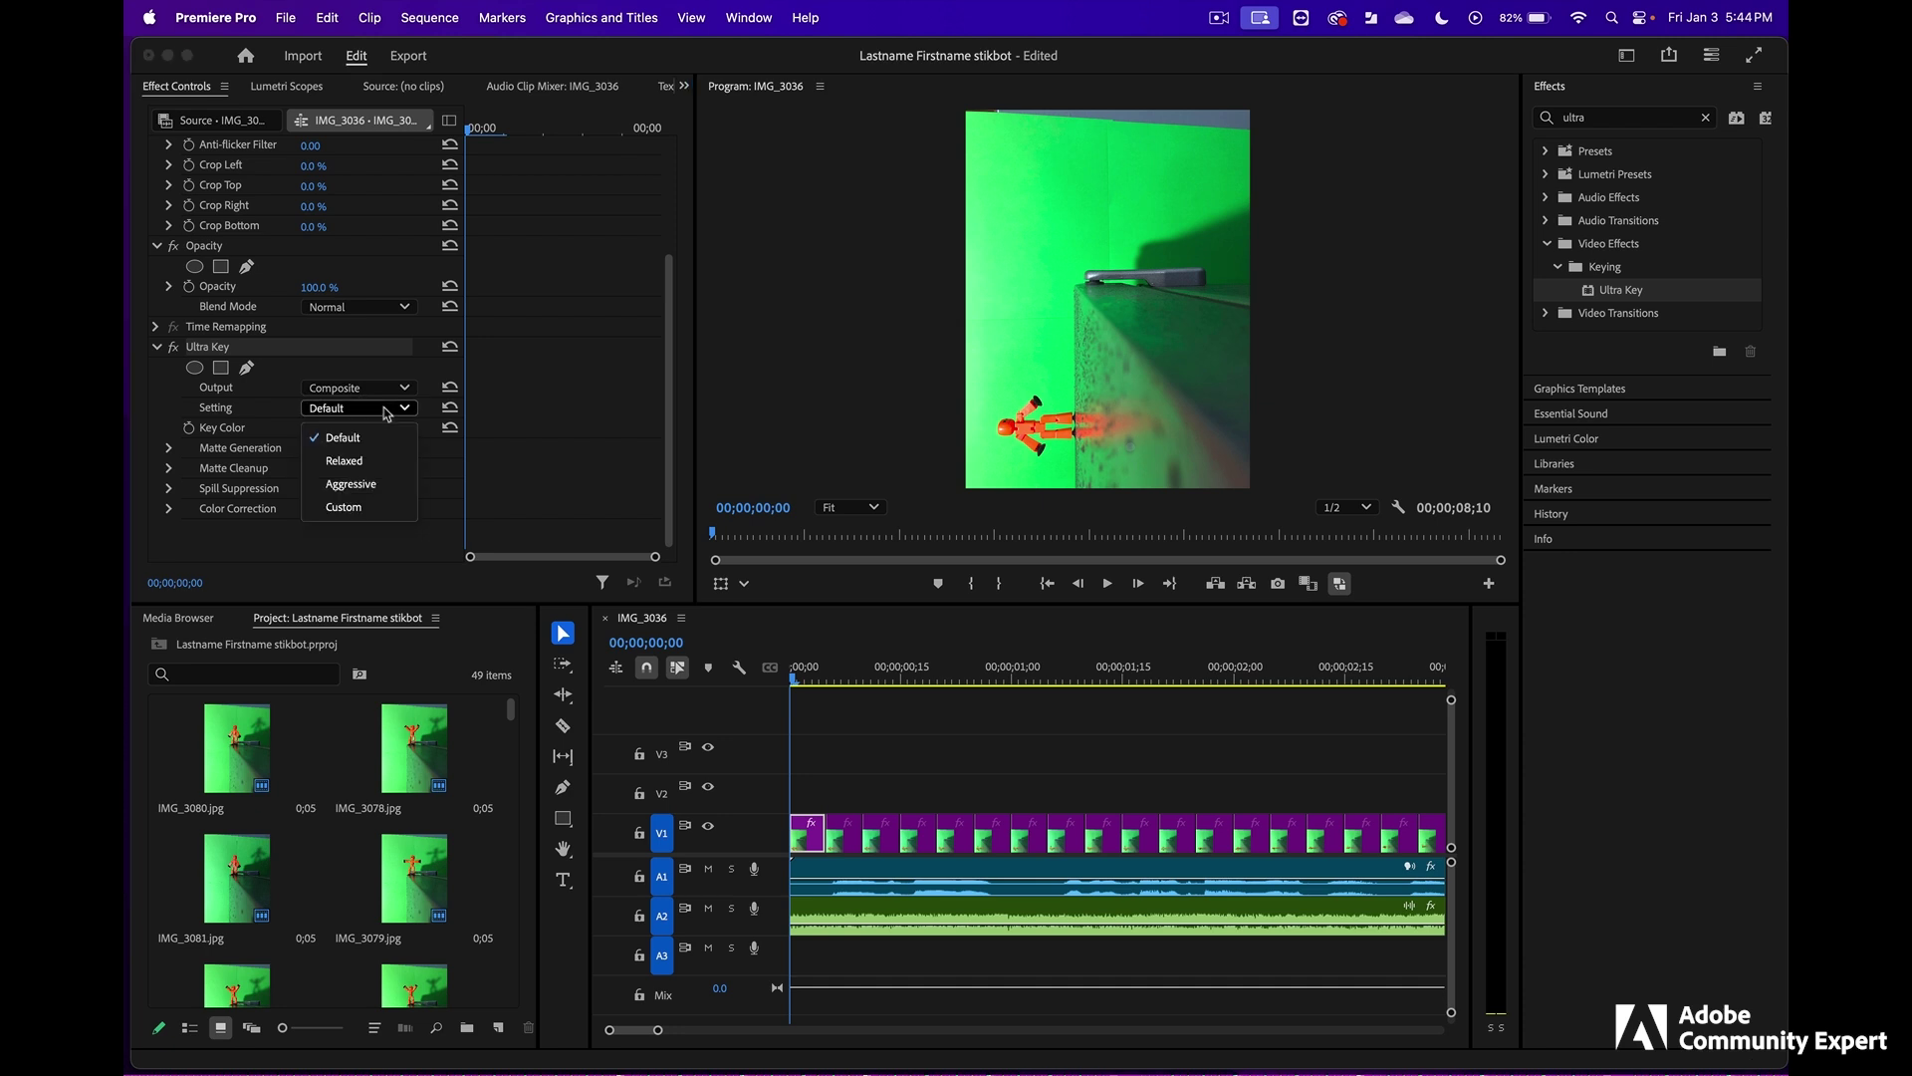
{"action": "left_click", "coordinate": [383, 487]}
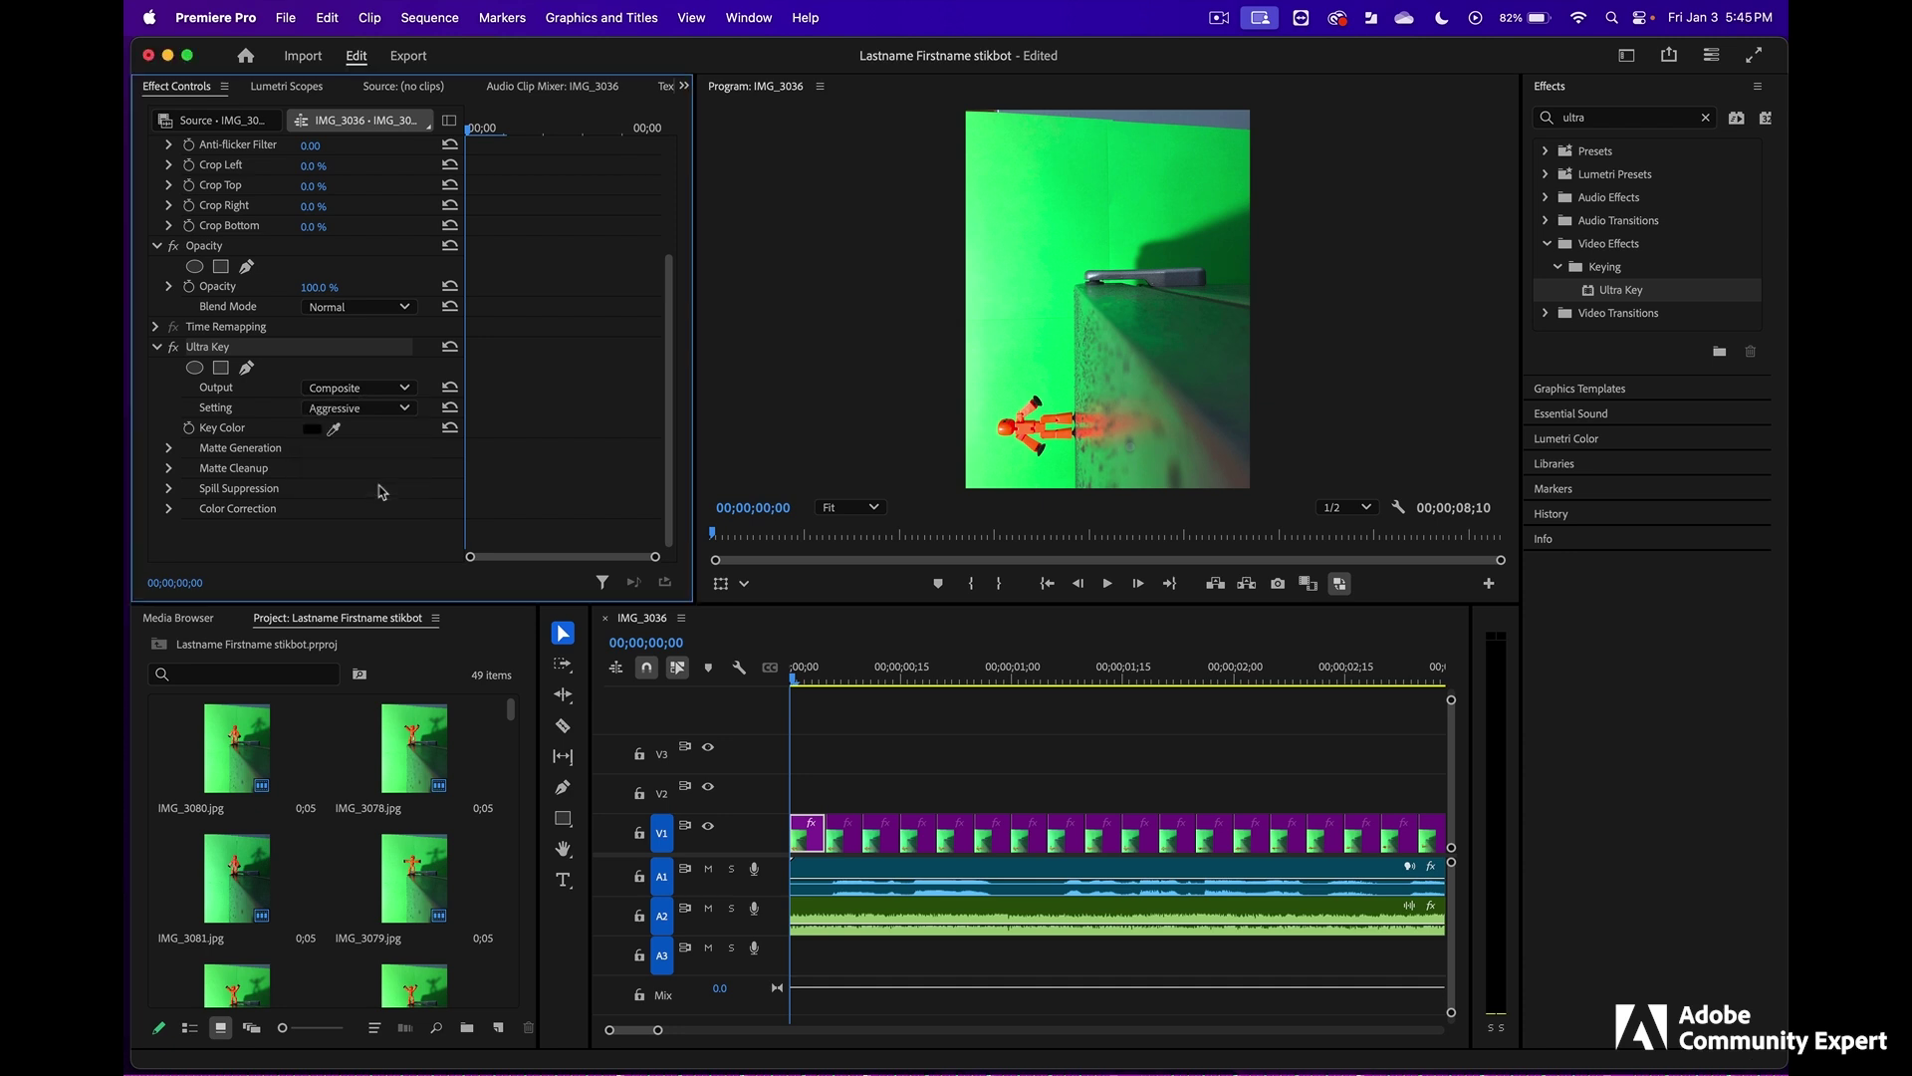
{"action": "left_click", "coordinate": [335, 430]}
{"action": "left_click", "coordinate": [1094, 246]}
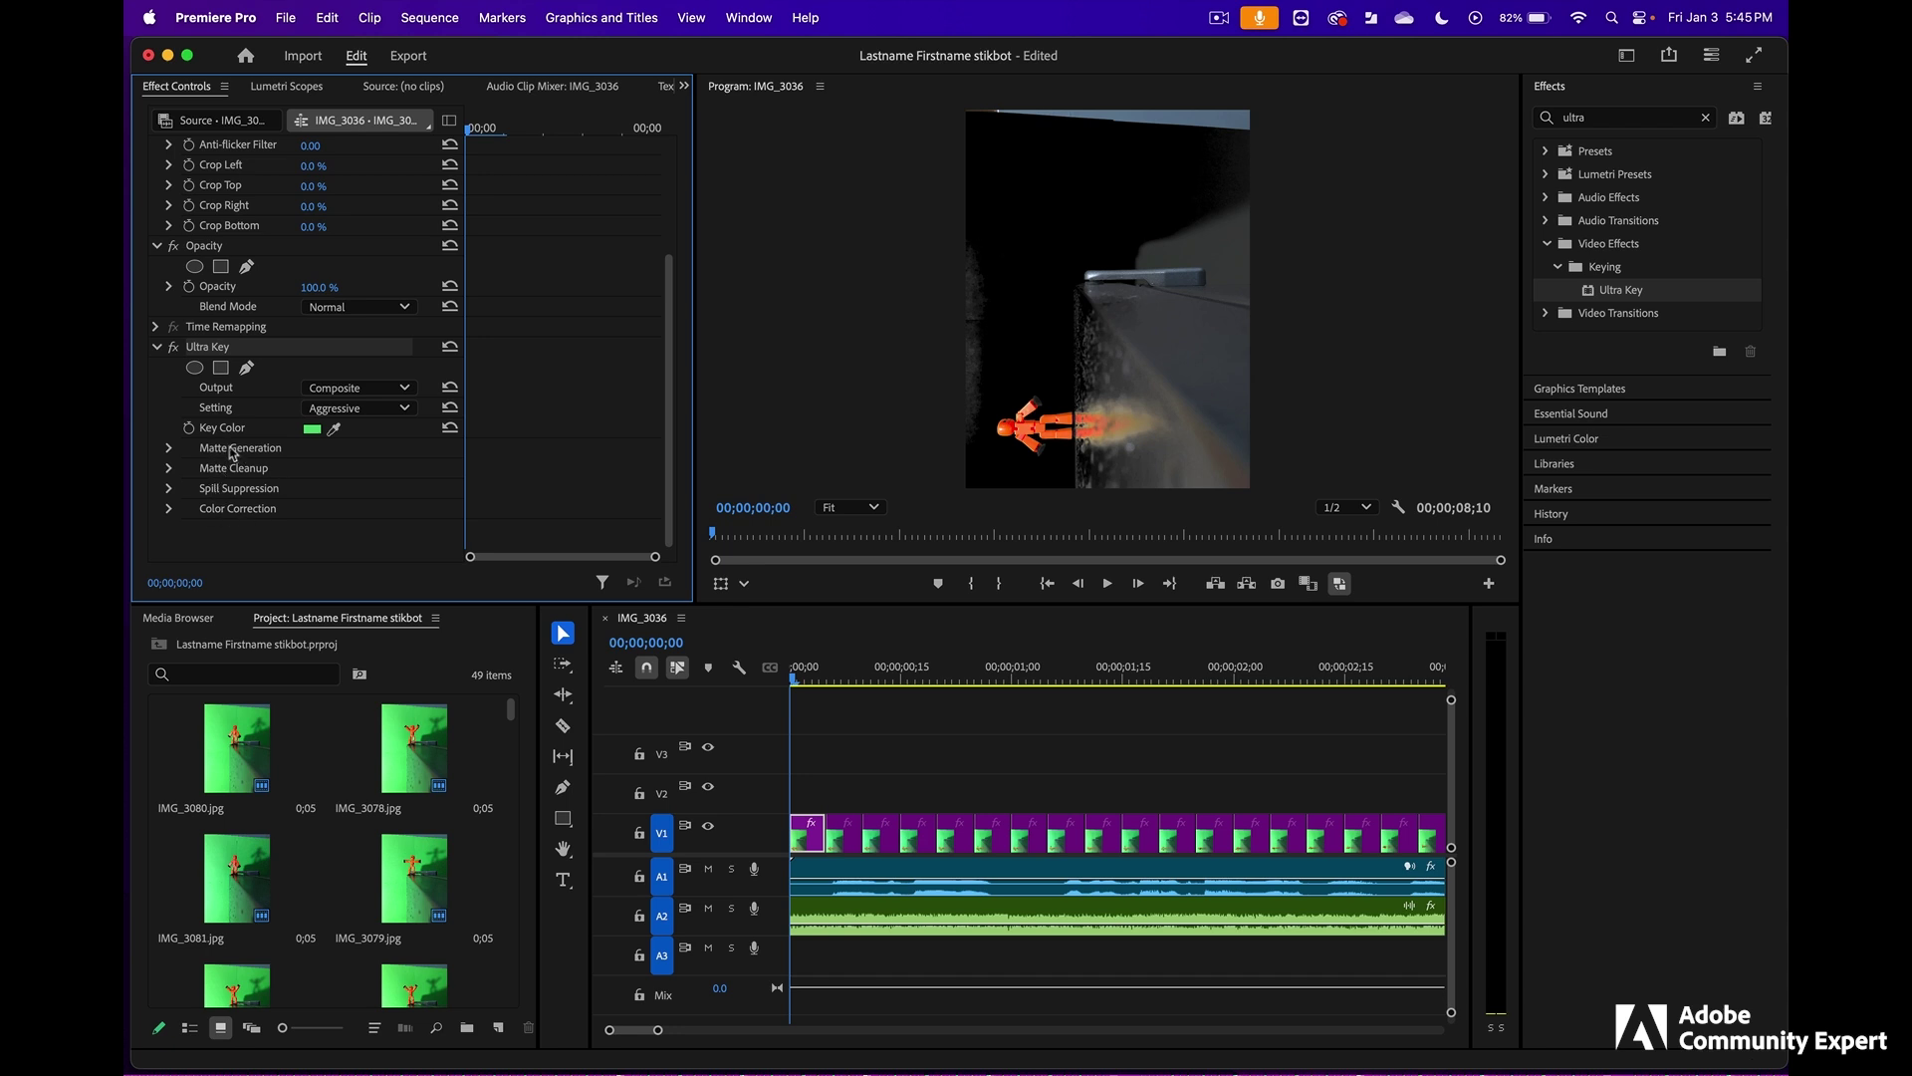
- Set the Ultra Key's matte generation Pedestal to 100 and its matte cleanup Choke to 100
{"action": "left_click", "coordinate": [168, 449]}
{"action": "scroll", "coordinate": [299, 464], "scroll_direction": "down", "scroll_amount": 5}
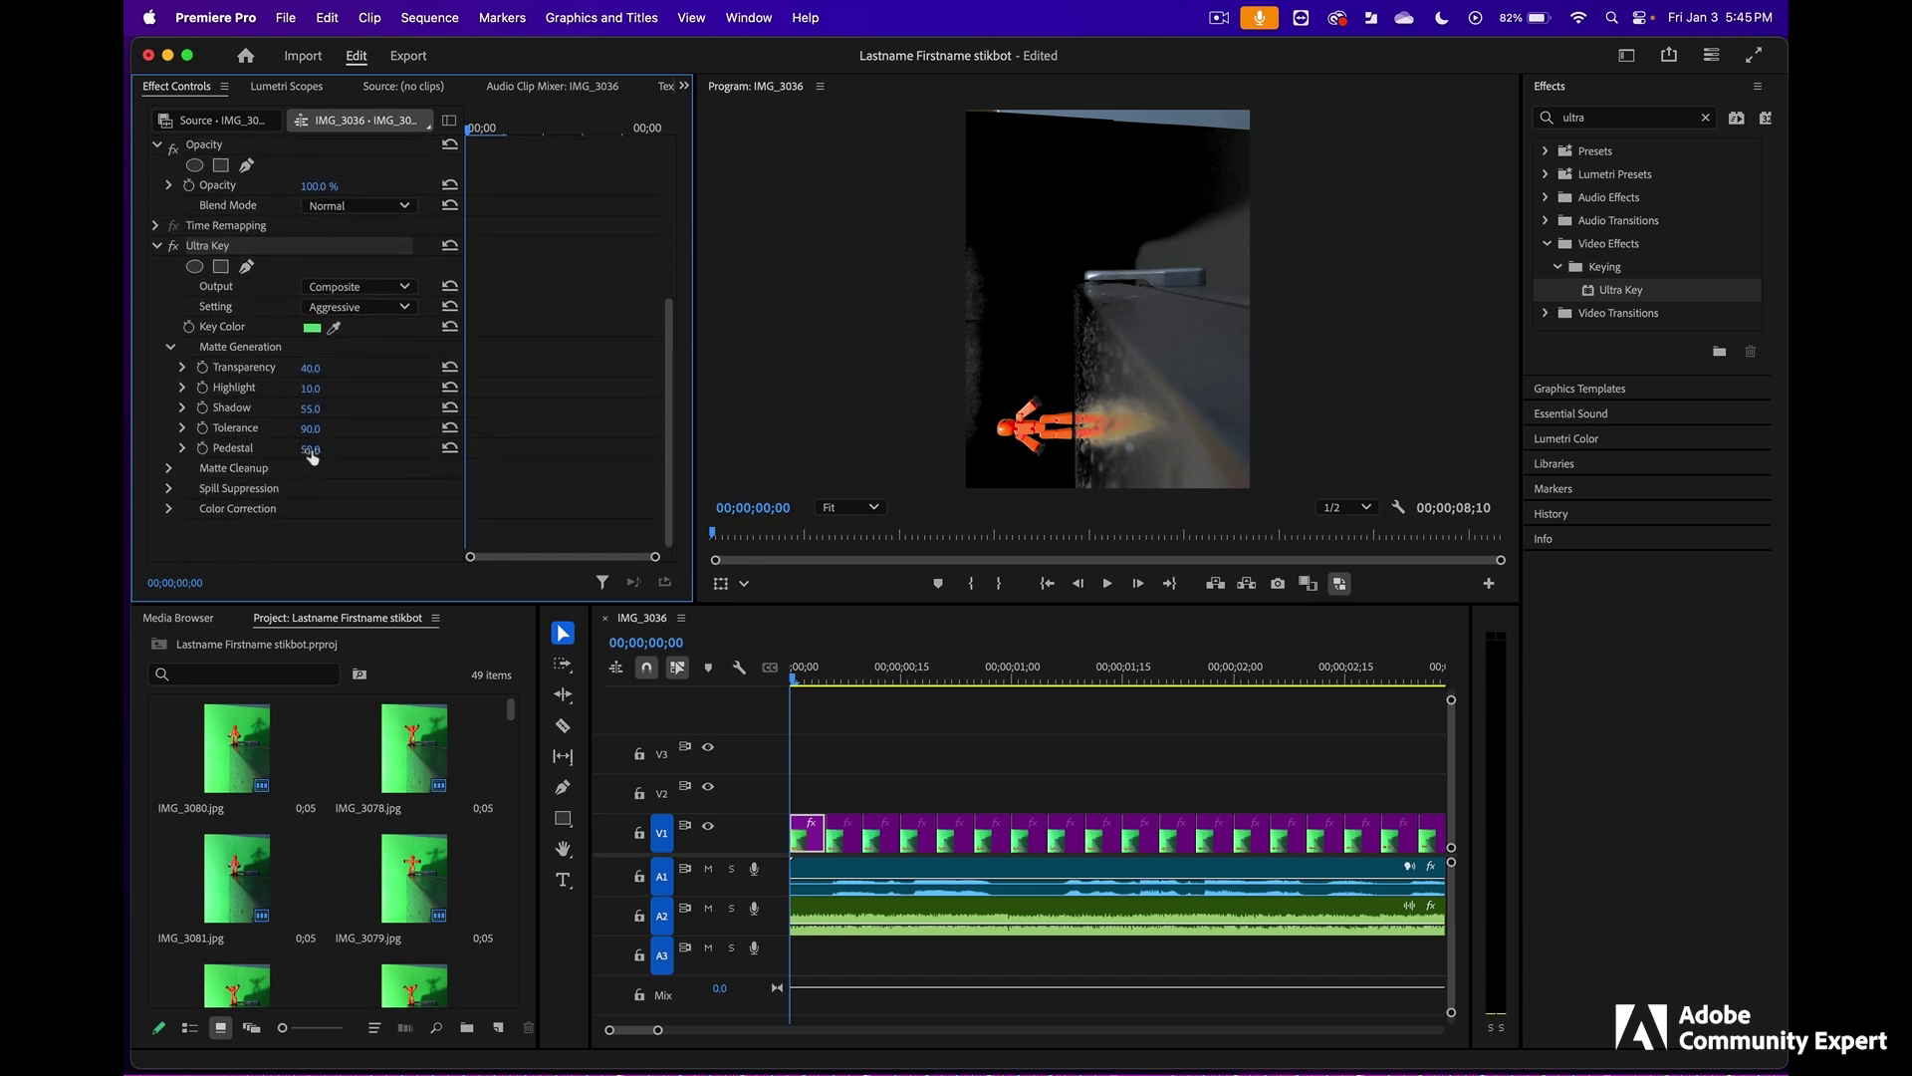
{"action": "left_click_drag", "start_coordinate": [311, 449], "coordinate": [335, 451]}
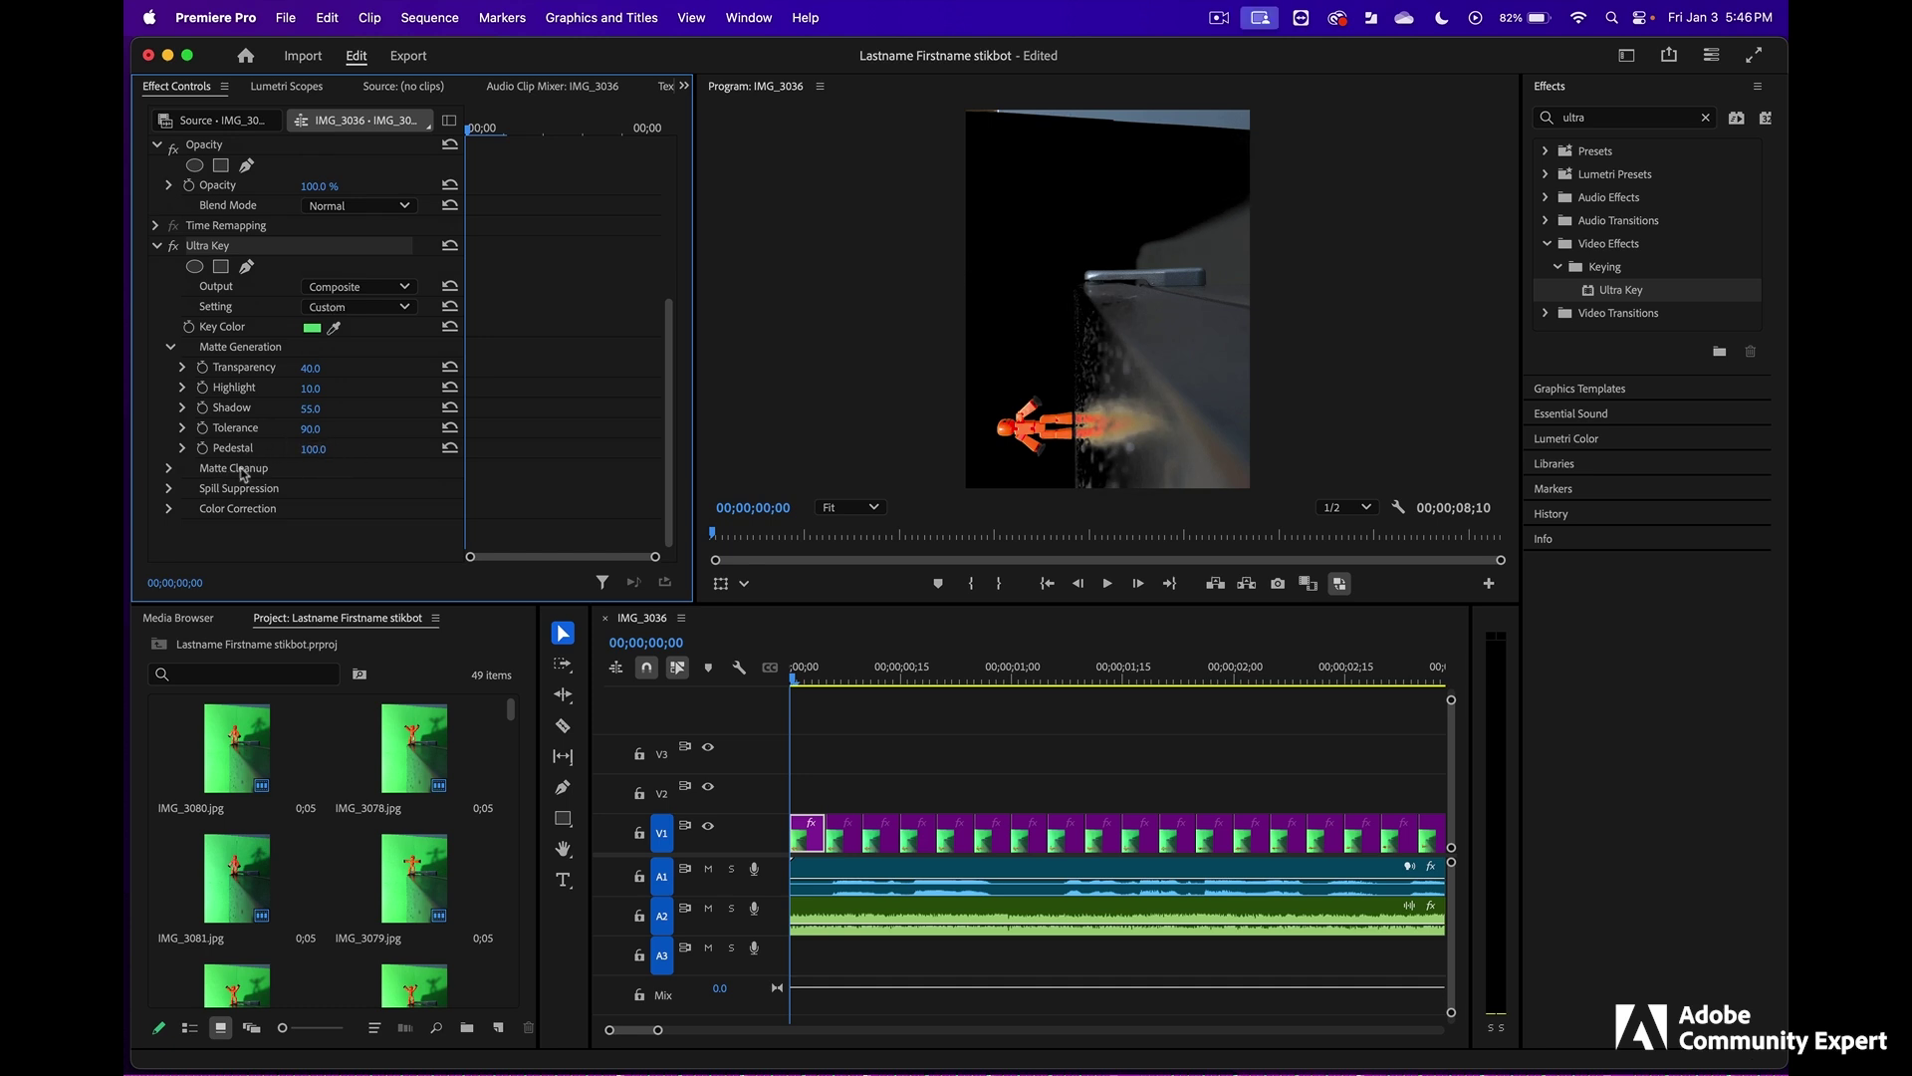
{"action": "left_click", "coordinate": [169, 468]}
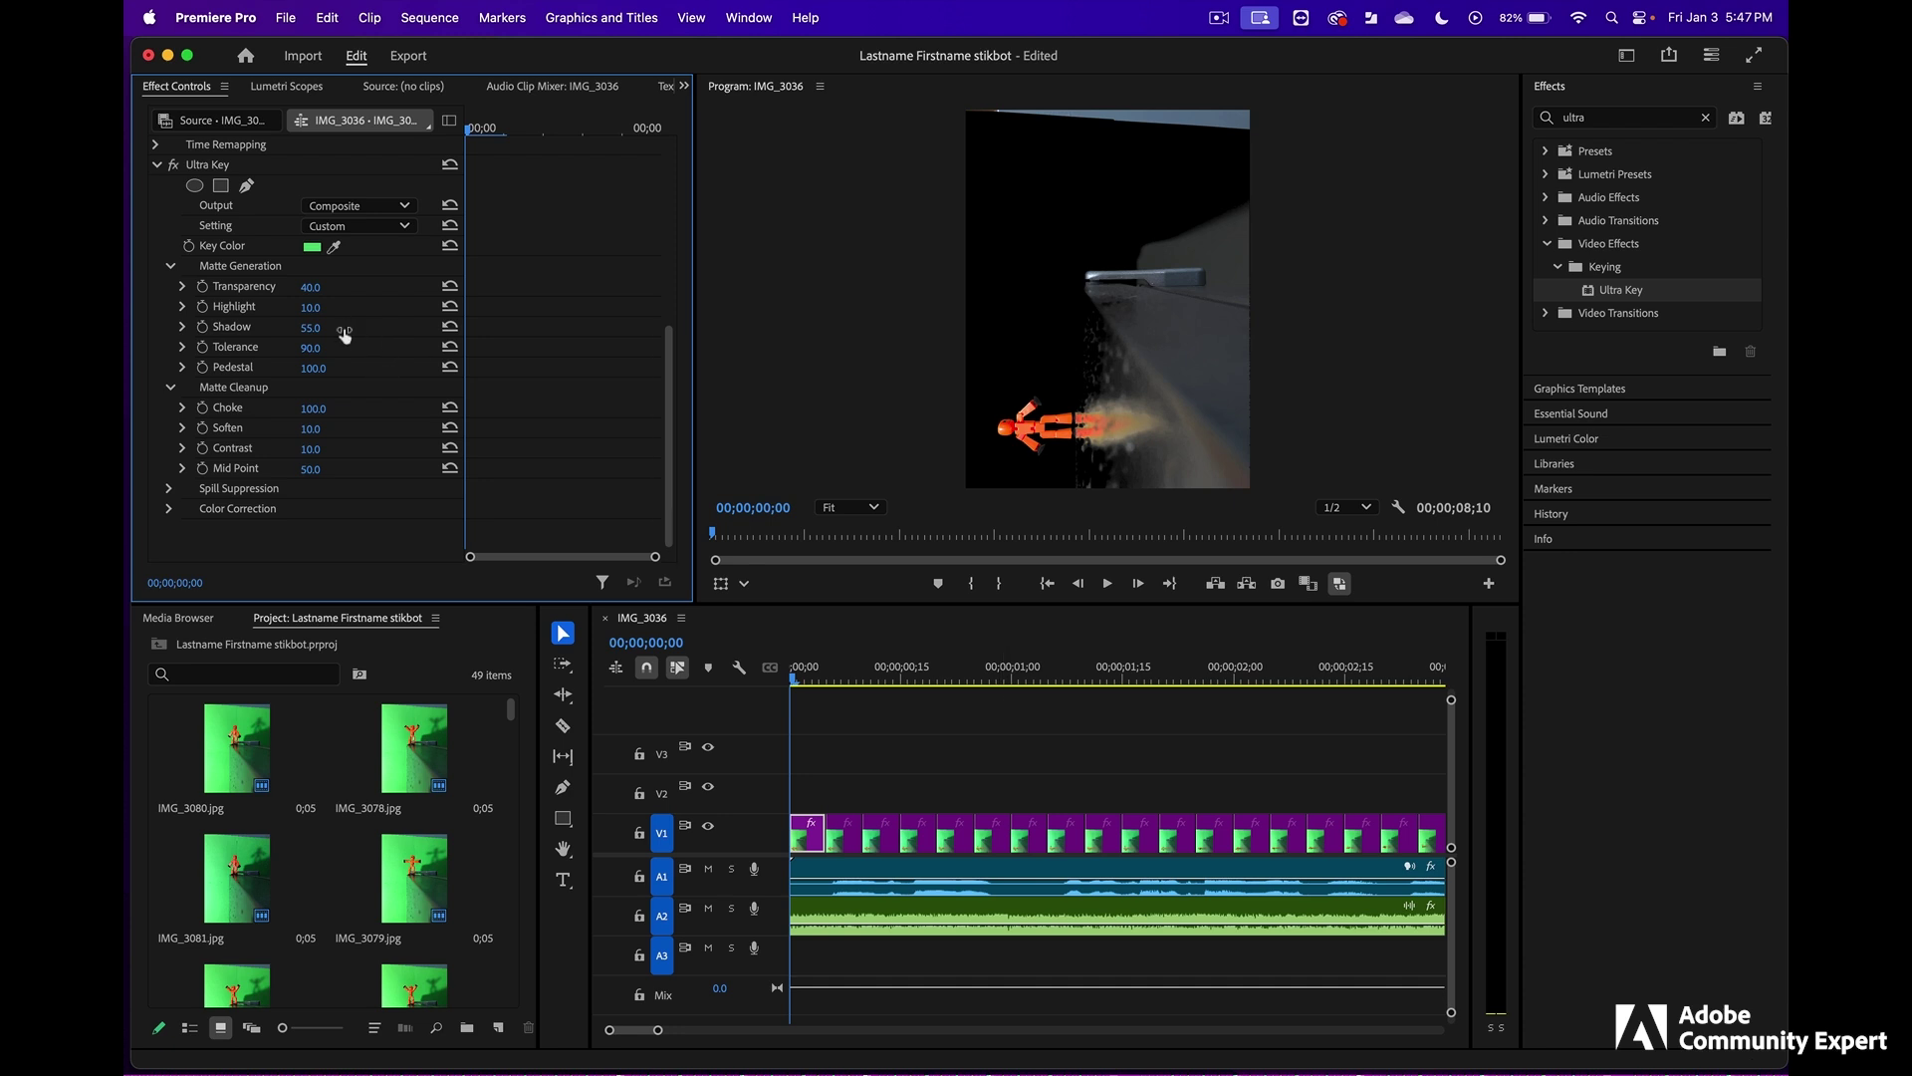
- Copy the Ultra Key effect from the first clip and paste it onto all remaining image clips on V1
{"action": "left_click", "coordinate": [296, 165]}
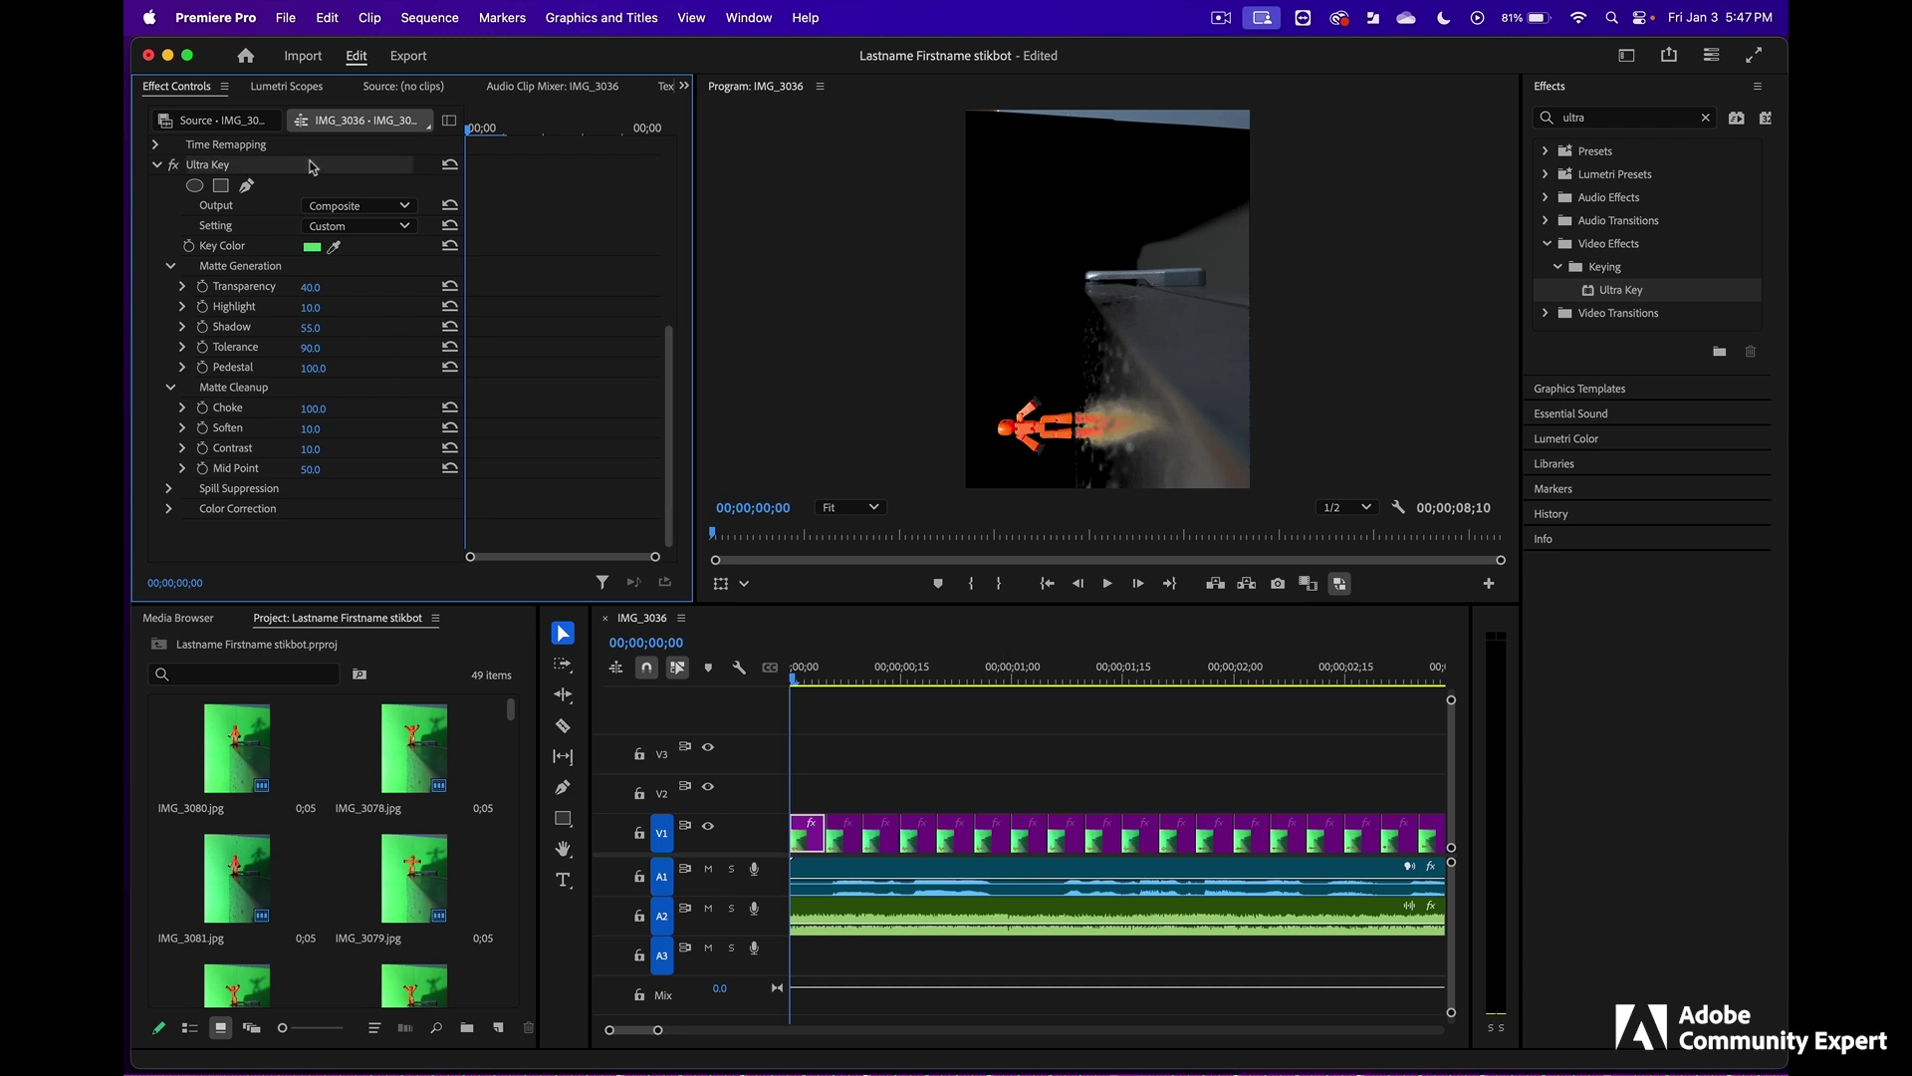
{"action": "right_click", "coordinate": [298, 169]}
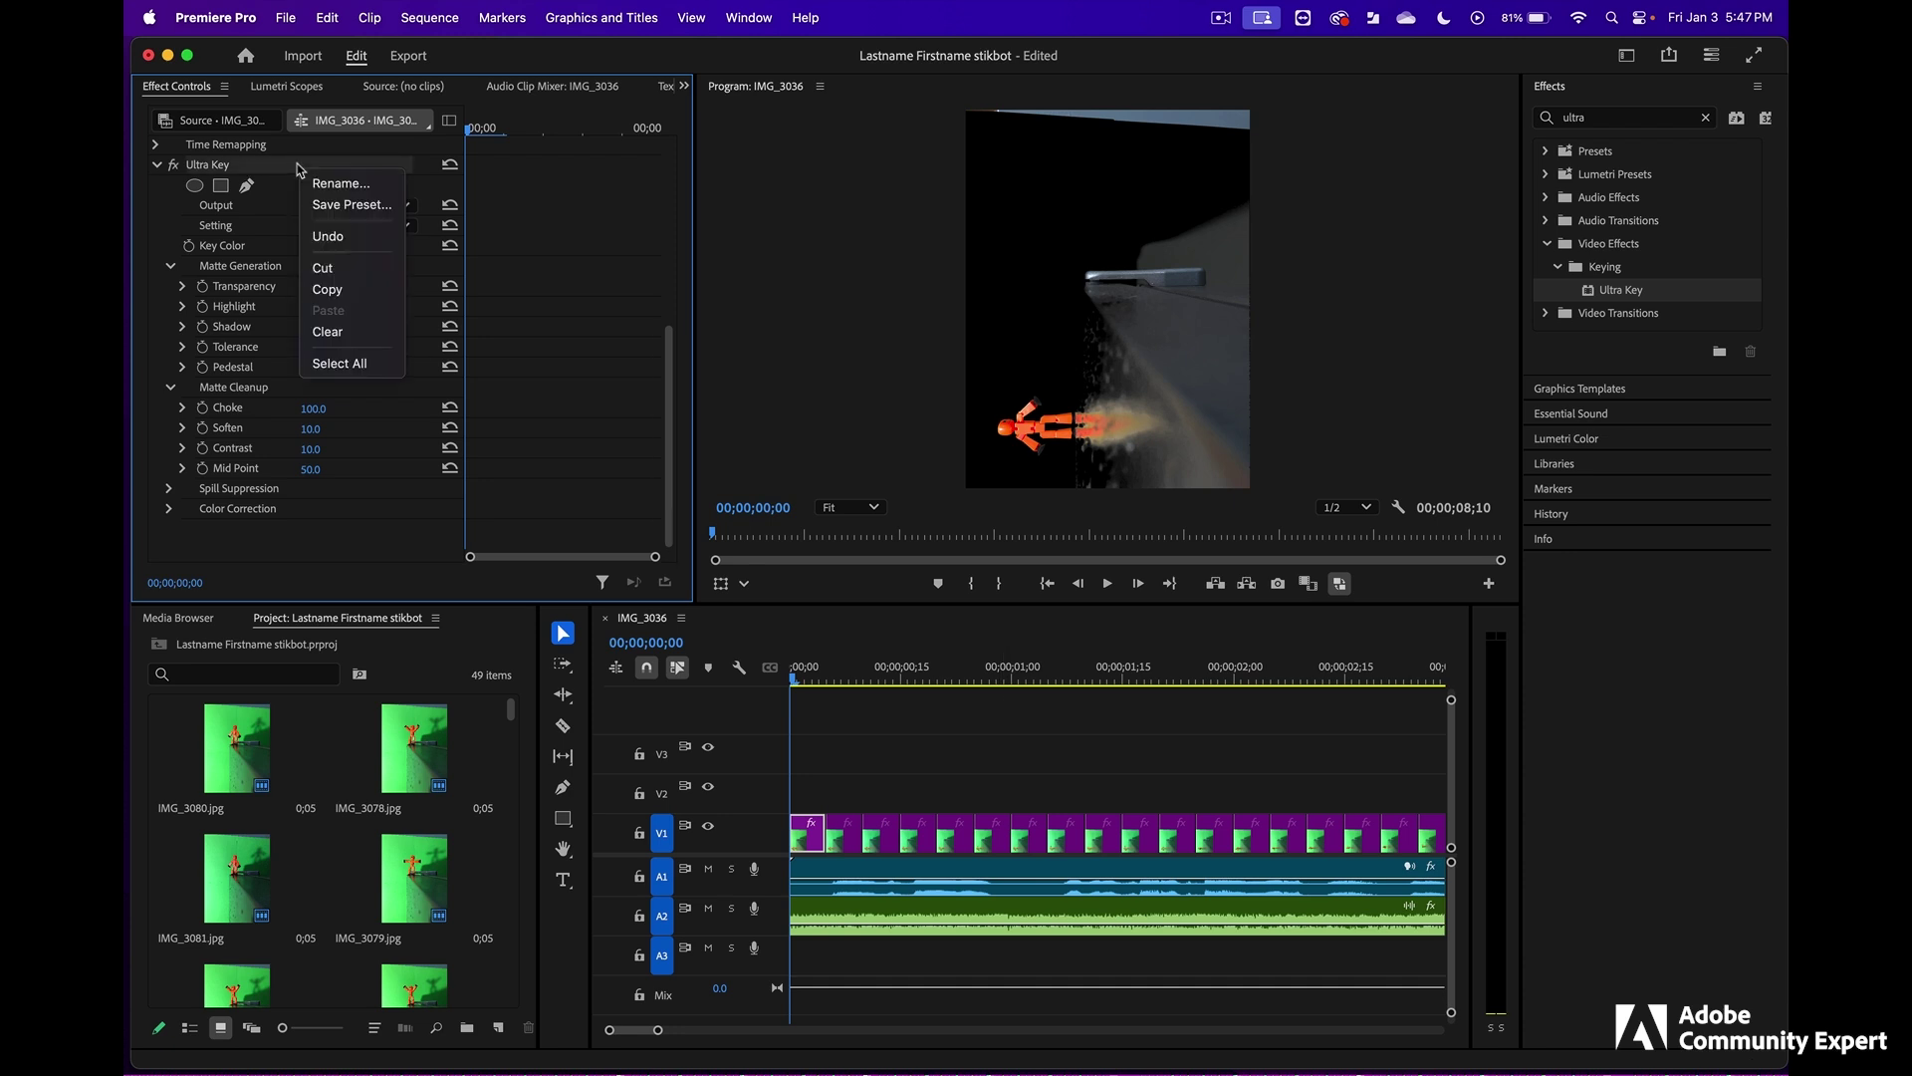
{"action": "left_click", "coordinate": [328, 288]}
{"action": "left_click", "coordinate": [845, 799]}
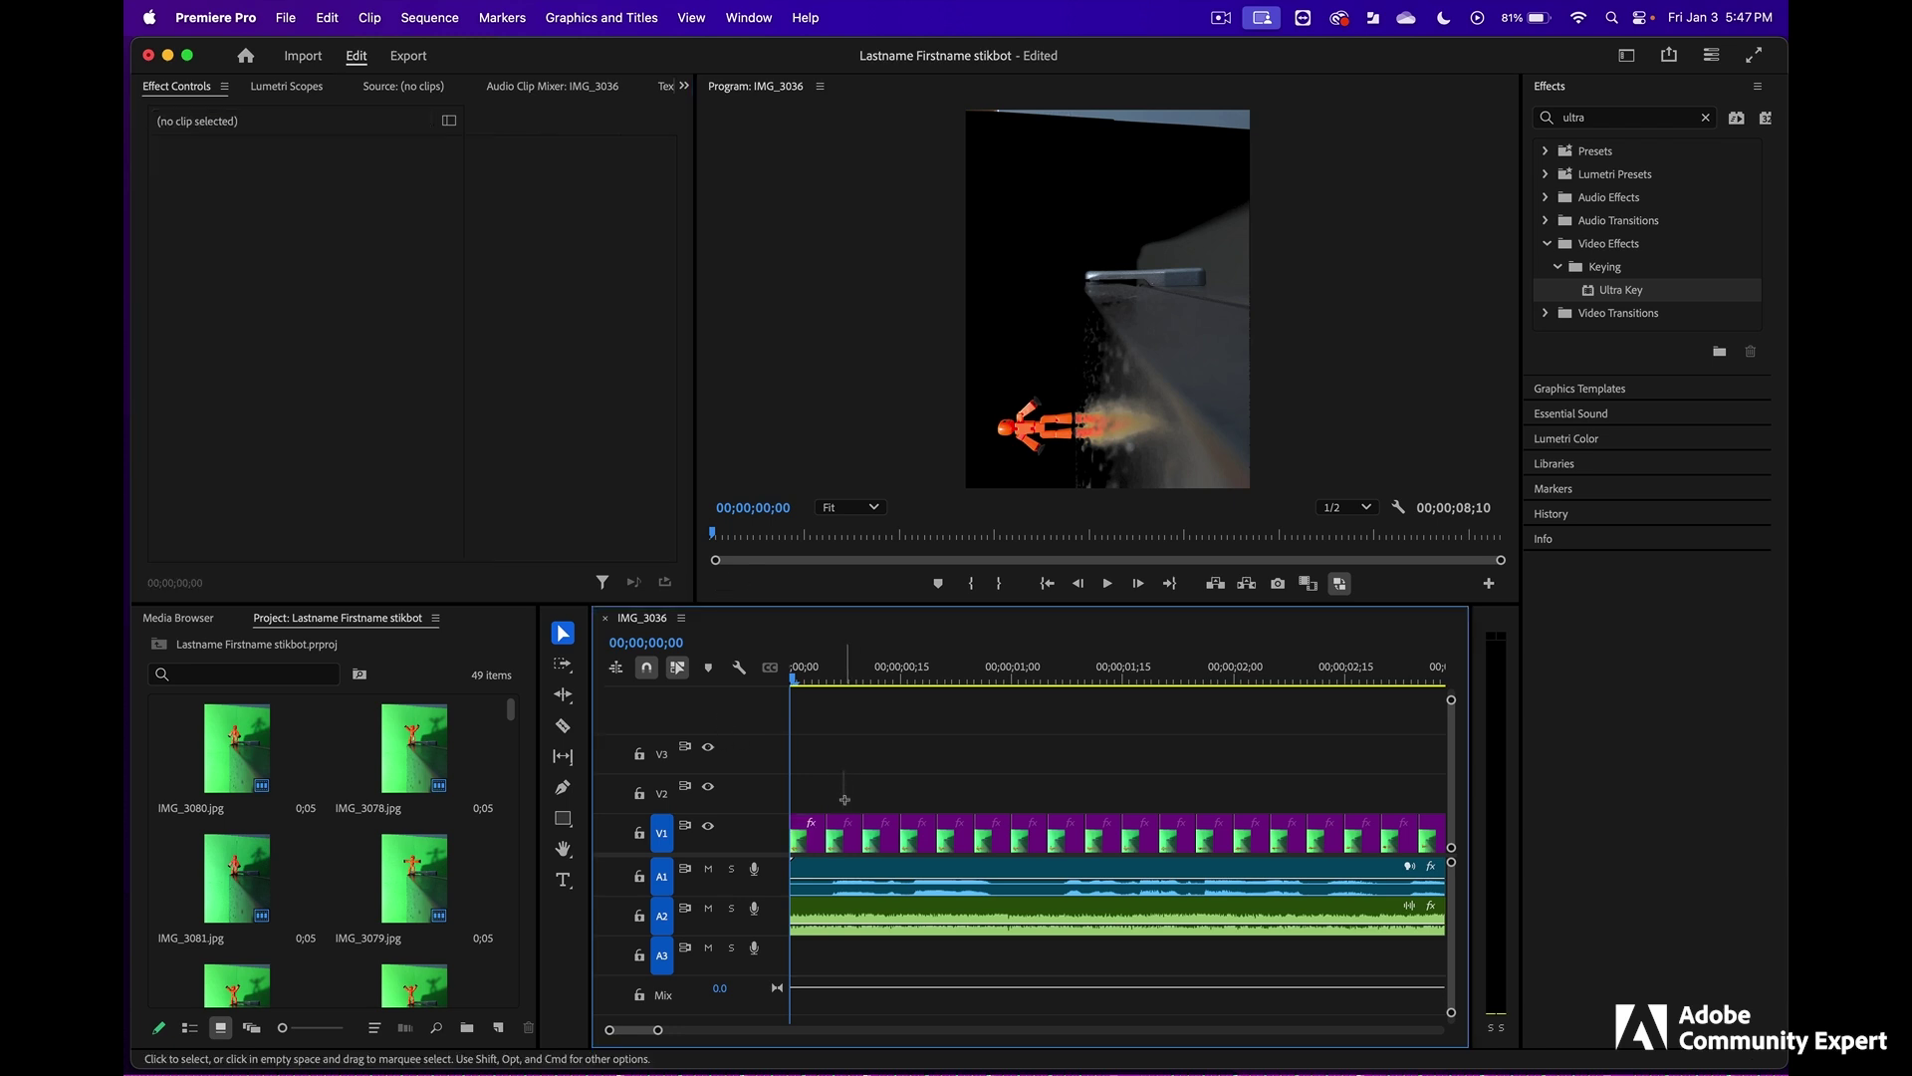
{"action": "left_click_drag", "start_coordinate": [844, 799], "coordinate": [1382, 842]}
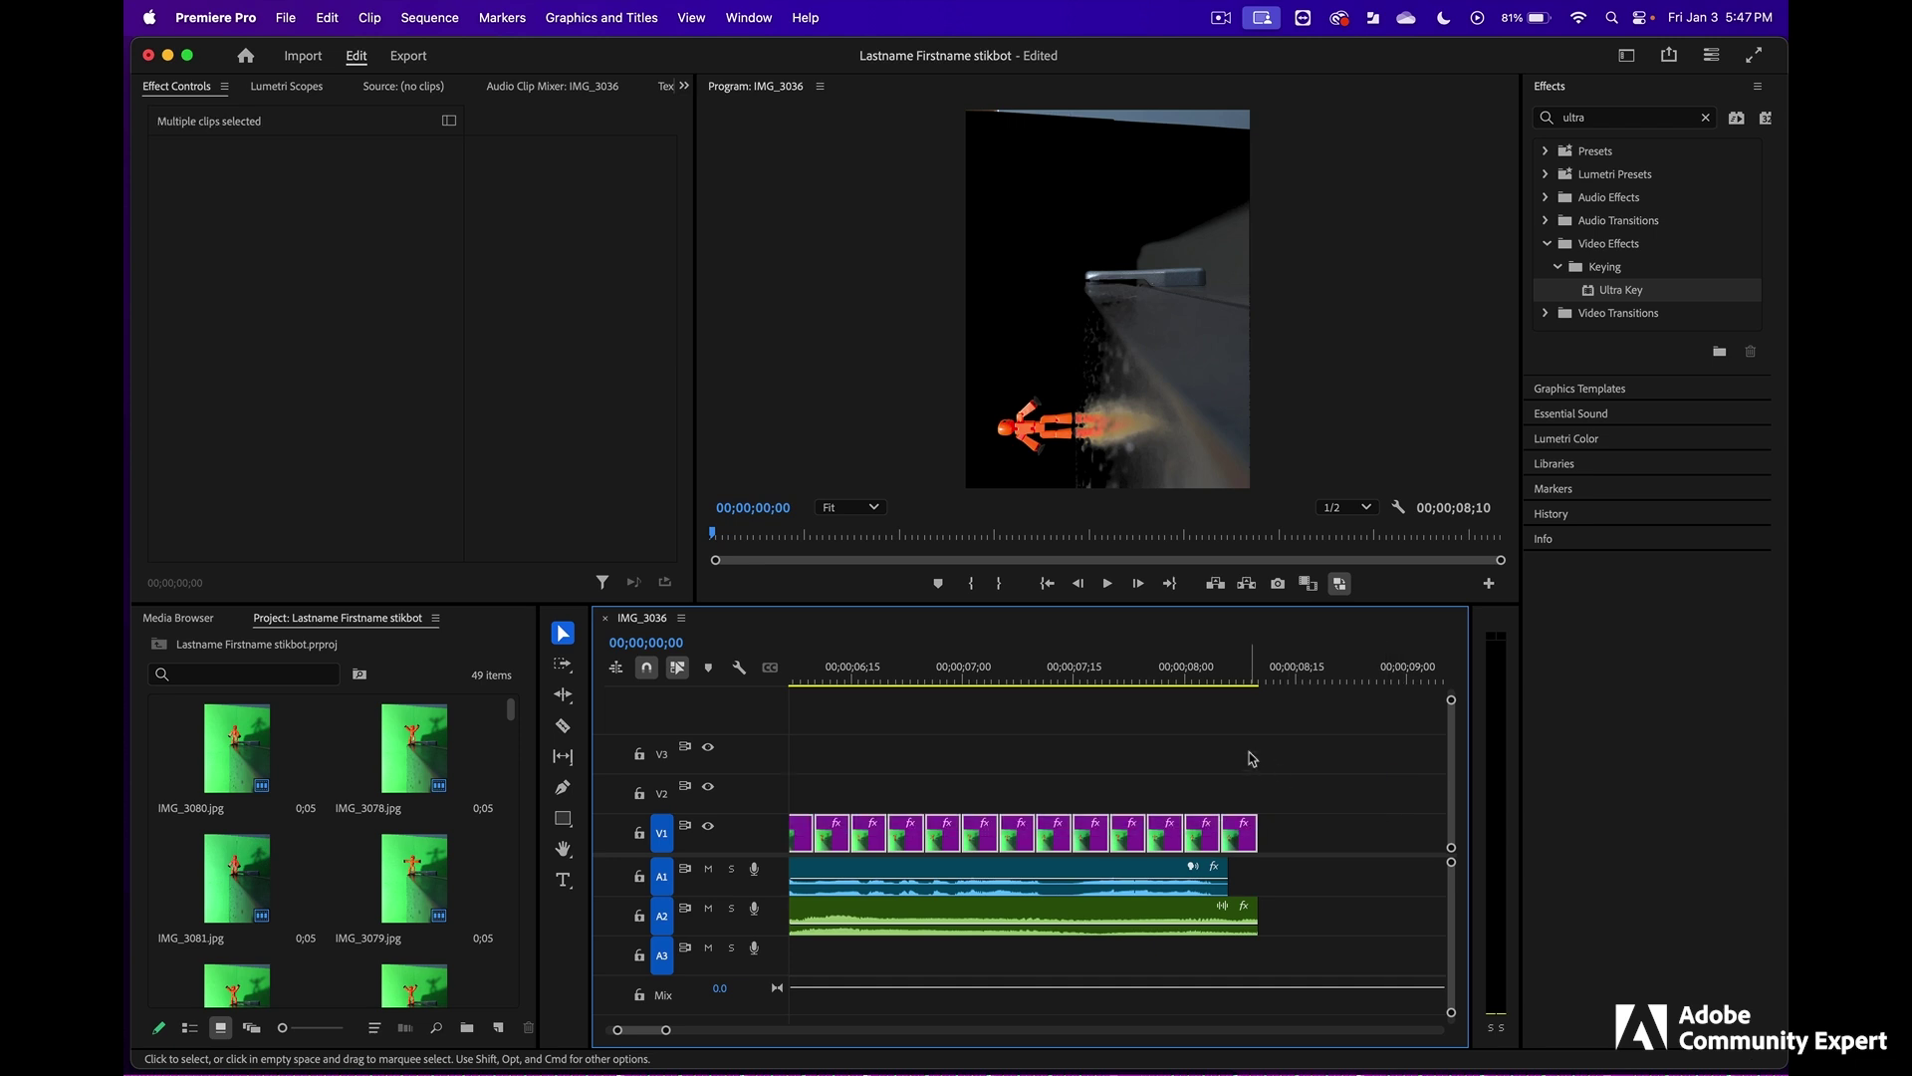
- Play the sequence from the start to check the green removal across the image clips
{"action": "scroll", "coordinate": [1252, 759], "scroll_direction": "left", "scroll_amount": 10}
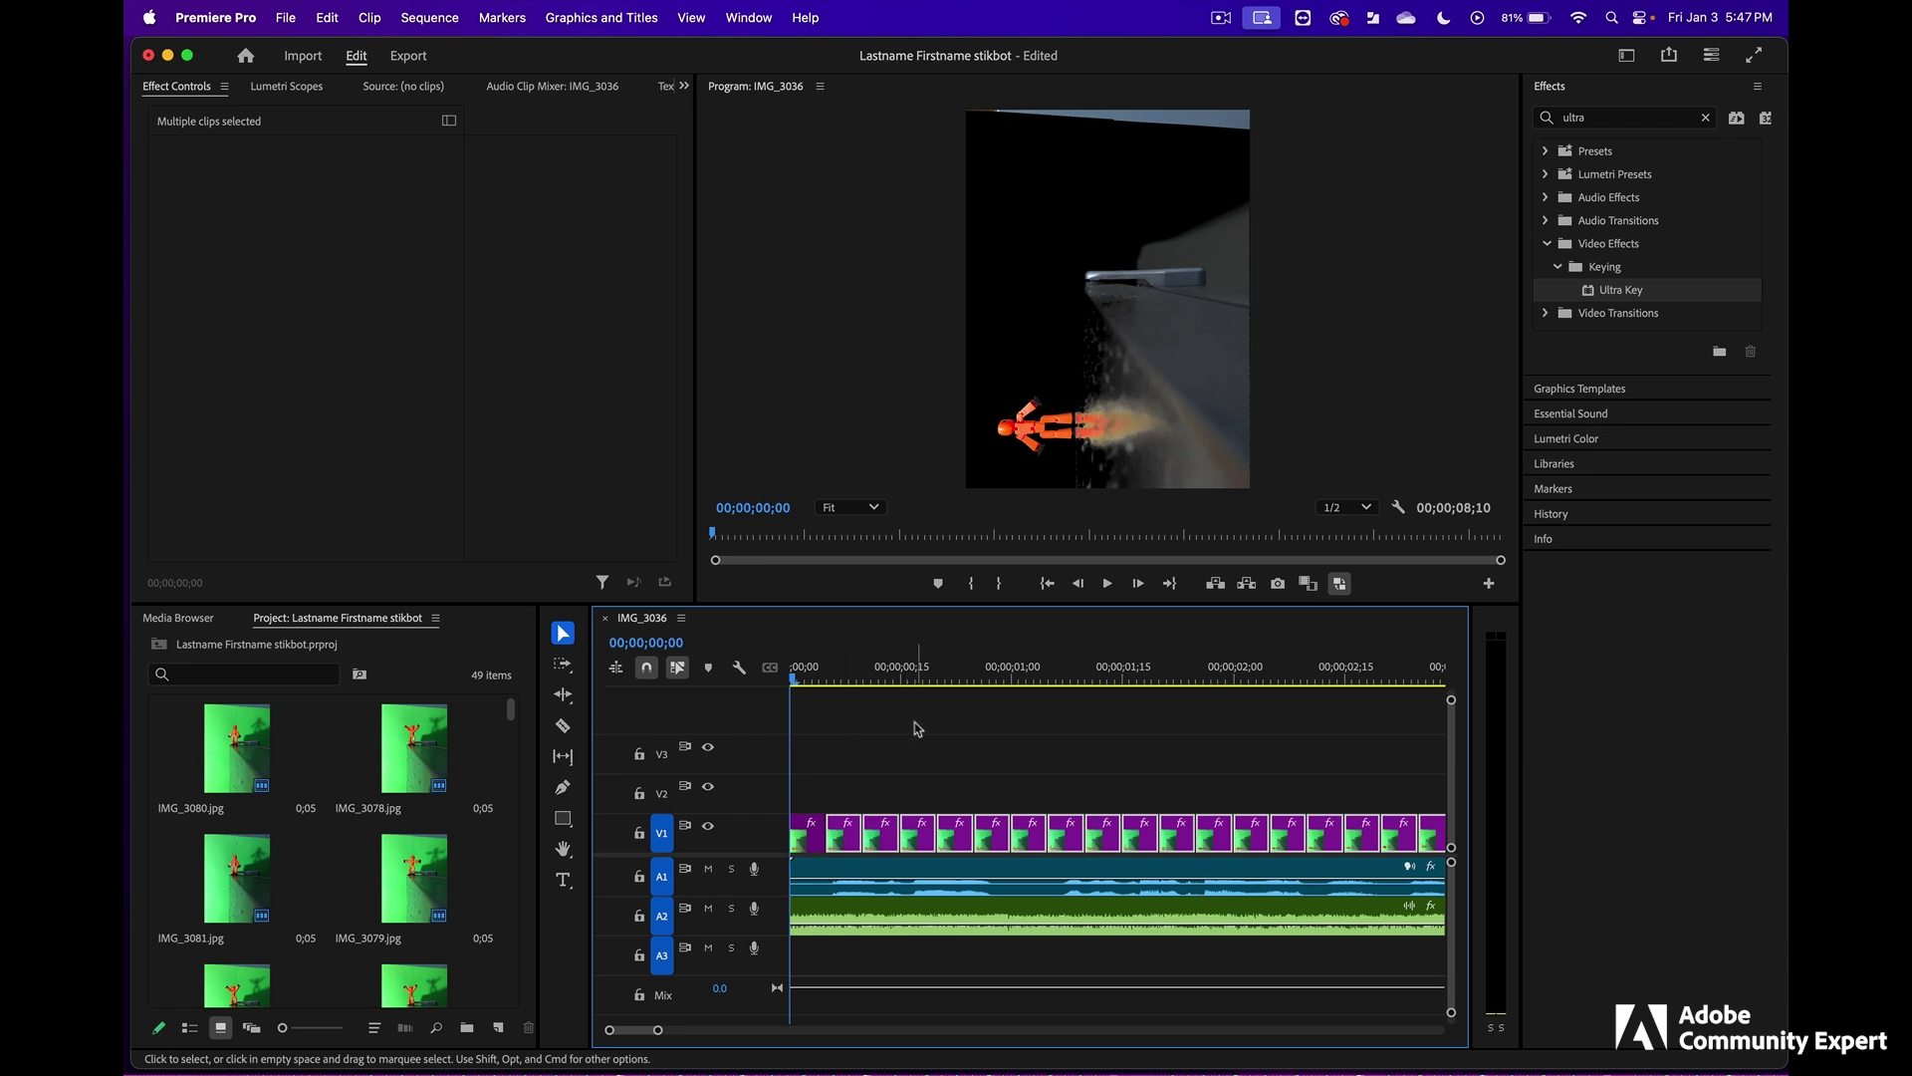
{"action": "key", "text": "space"}
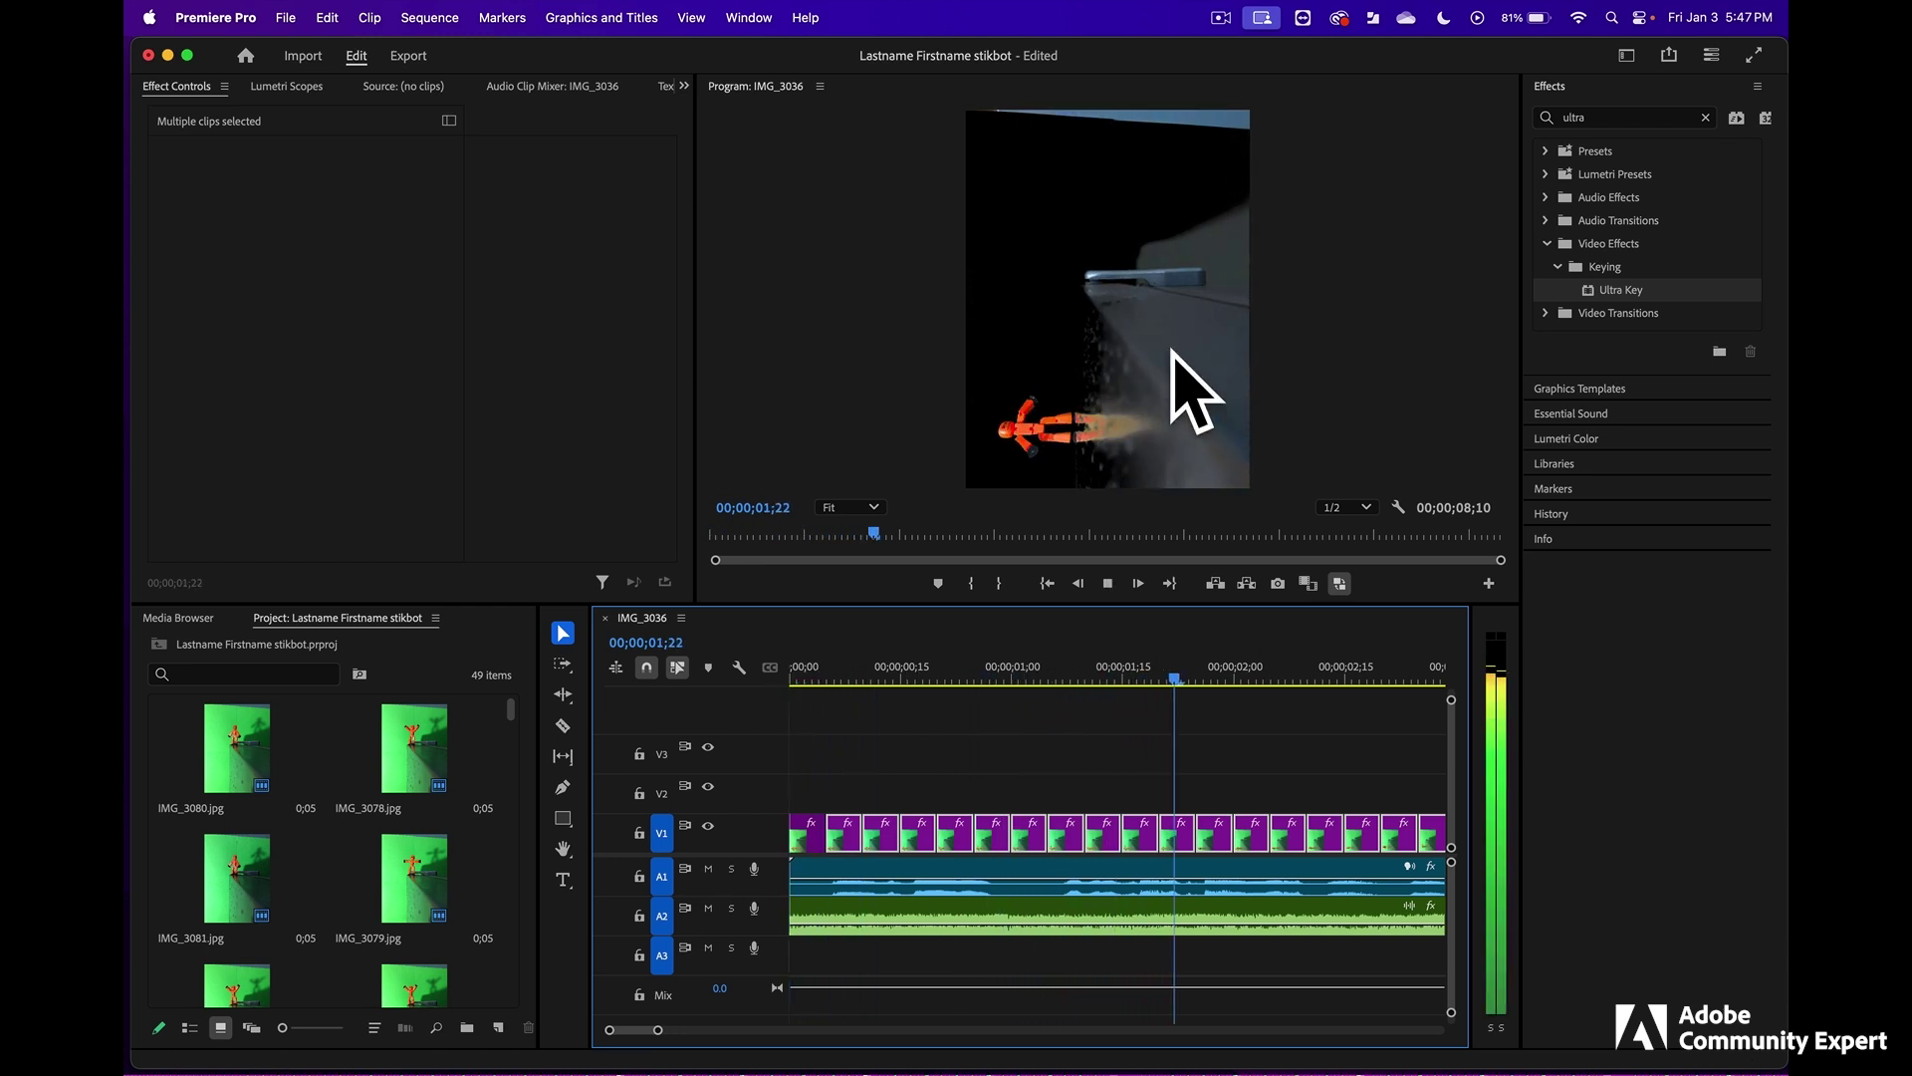
{"action": "scroll", "coordinate": [1048, 759], "scroll_direction": "left", "scroll_amount": 5}
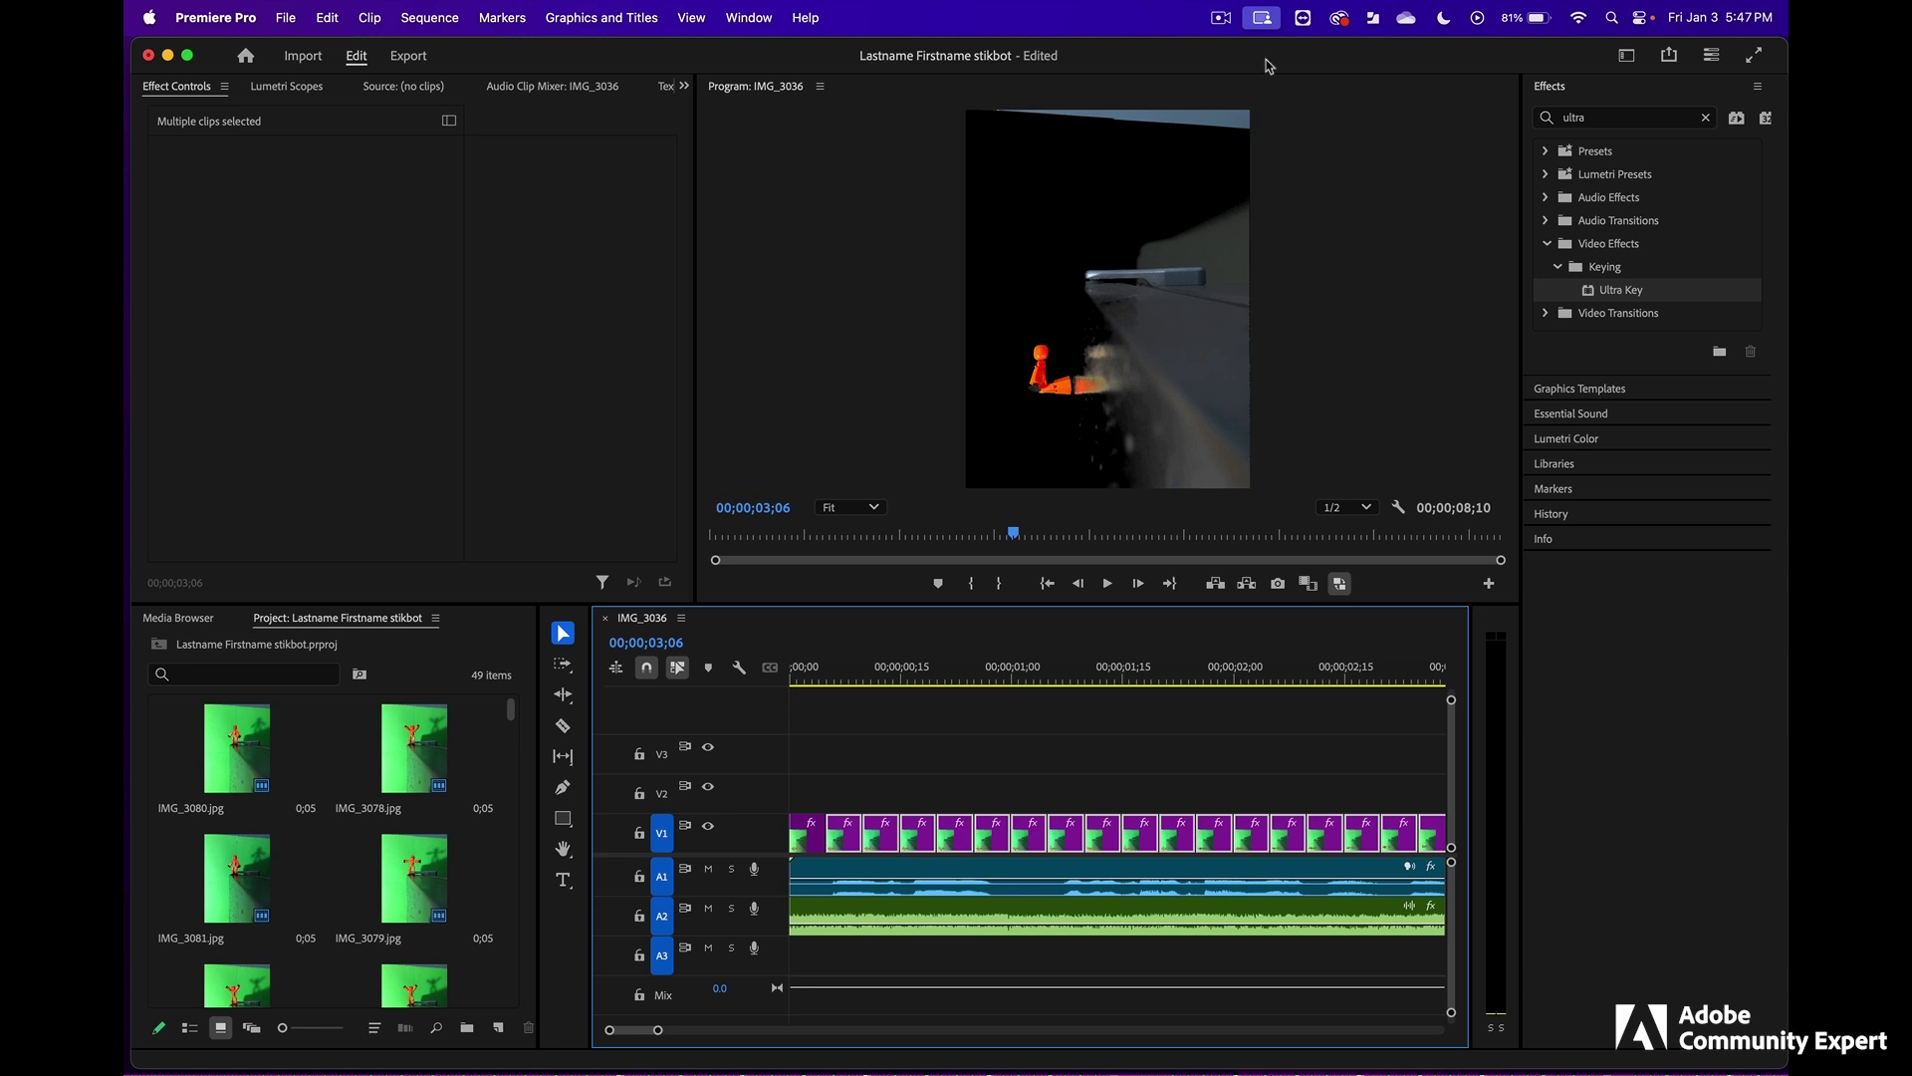
- Switch to the assets folder in Finder and select clouds adobe stock.mov
{"action": "left_click_drag", "start_coordinate": [1318, 54], "coordinate": [933, 59]}
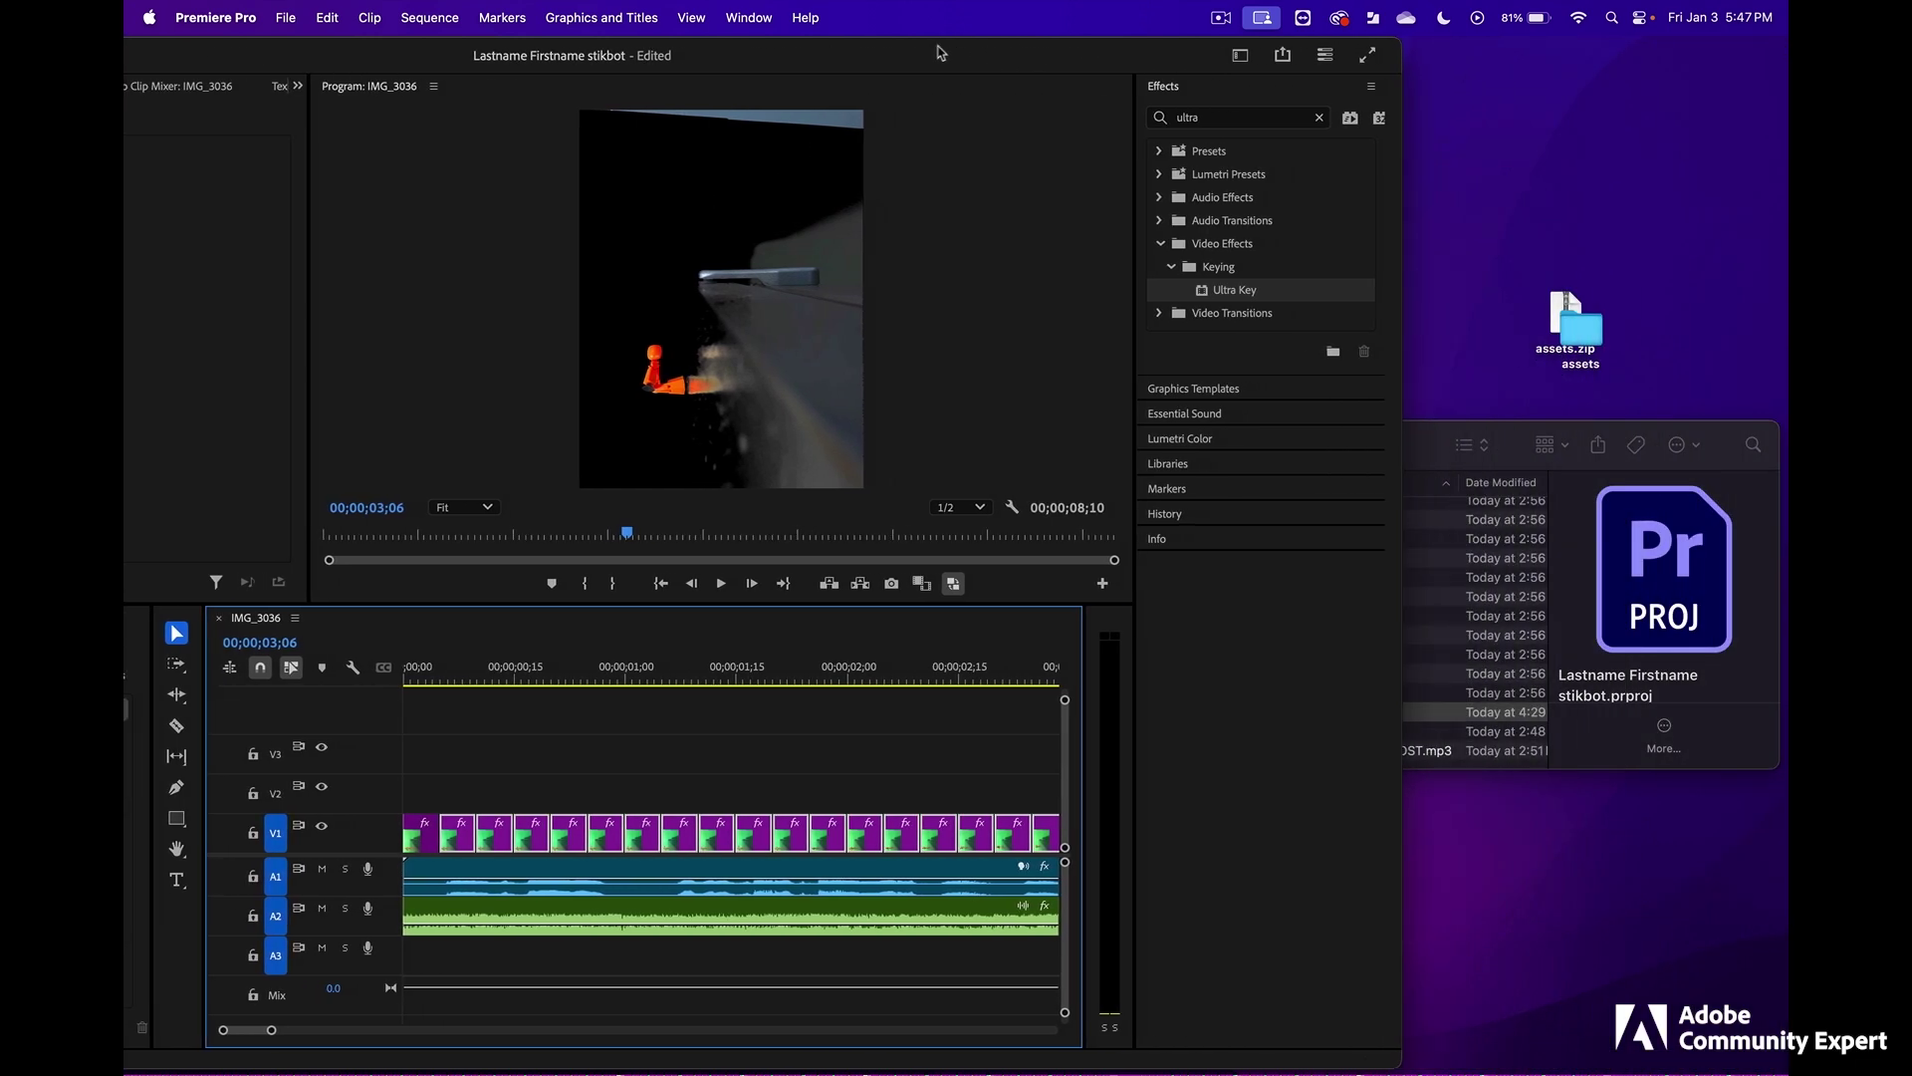
{"action": "left_click", "coordinate": [1420, 452]}
{"action": "left_click_drag", "start_coordinate": [1360, 453], "coordinate": [1436, 472]}
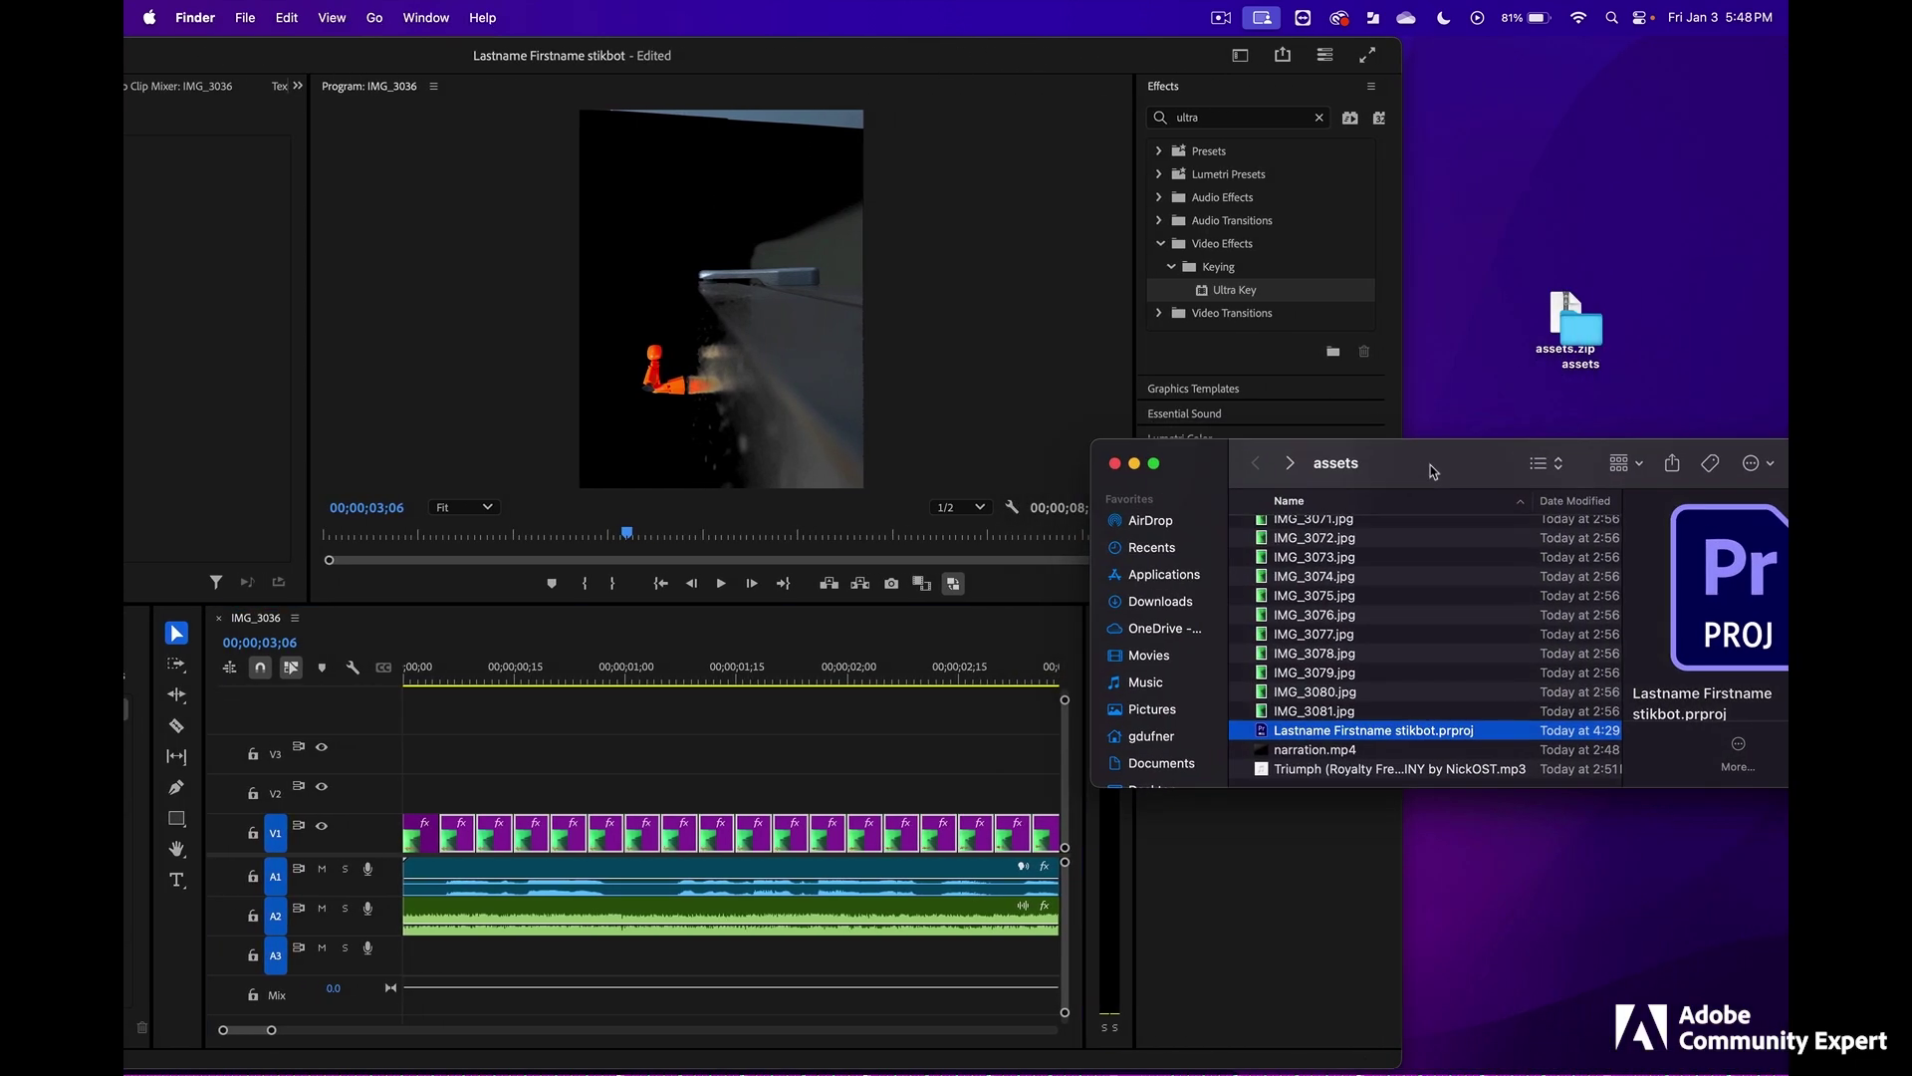
{"action": "scroll", "coordinate": [1374, 698], "scroll_direction": "up", "scroll_amount": 2}
{"action": "scroll", "coordinate": [1375, 697], "scroll_direction": "up", "scroll_amount": 10}
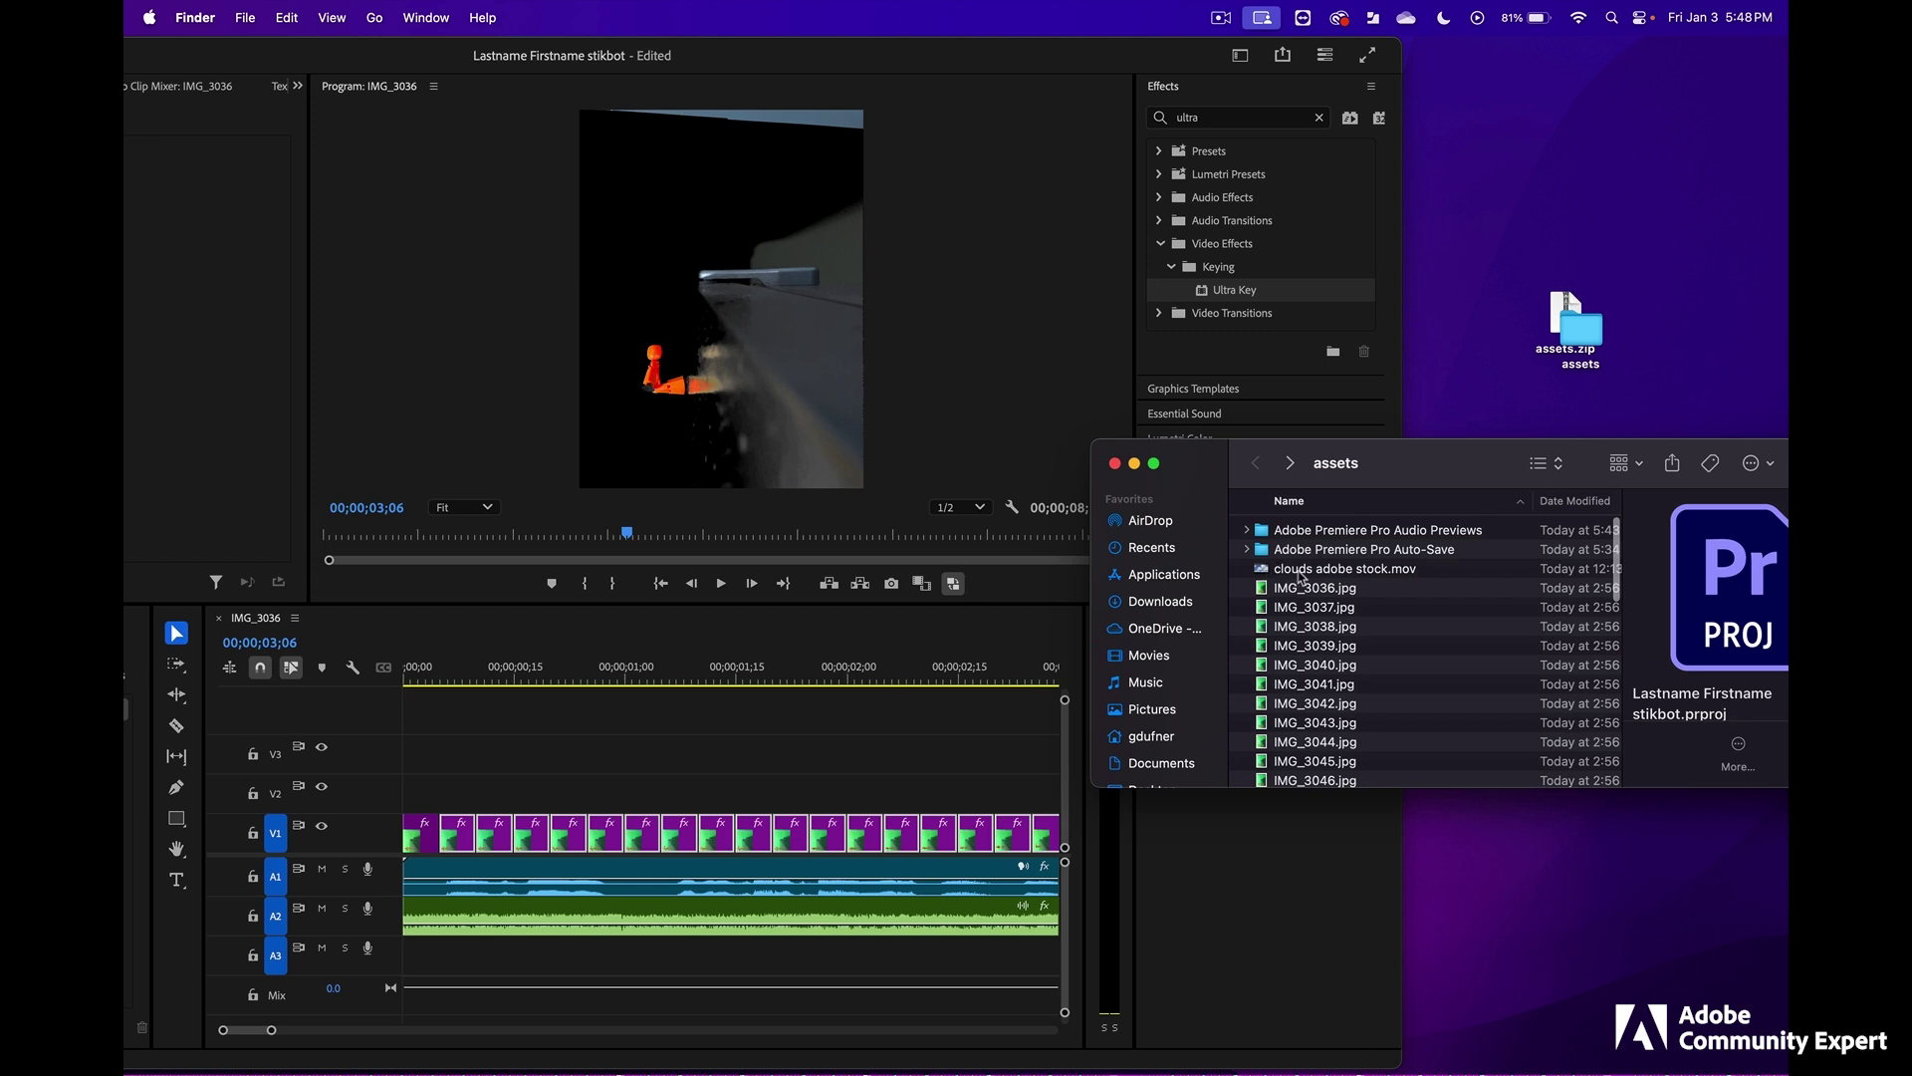
{"action": "left_click", "coordinate": [1306, 569]}
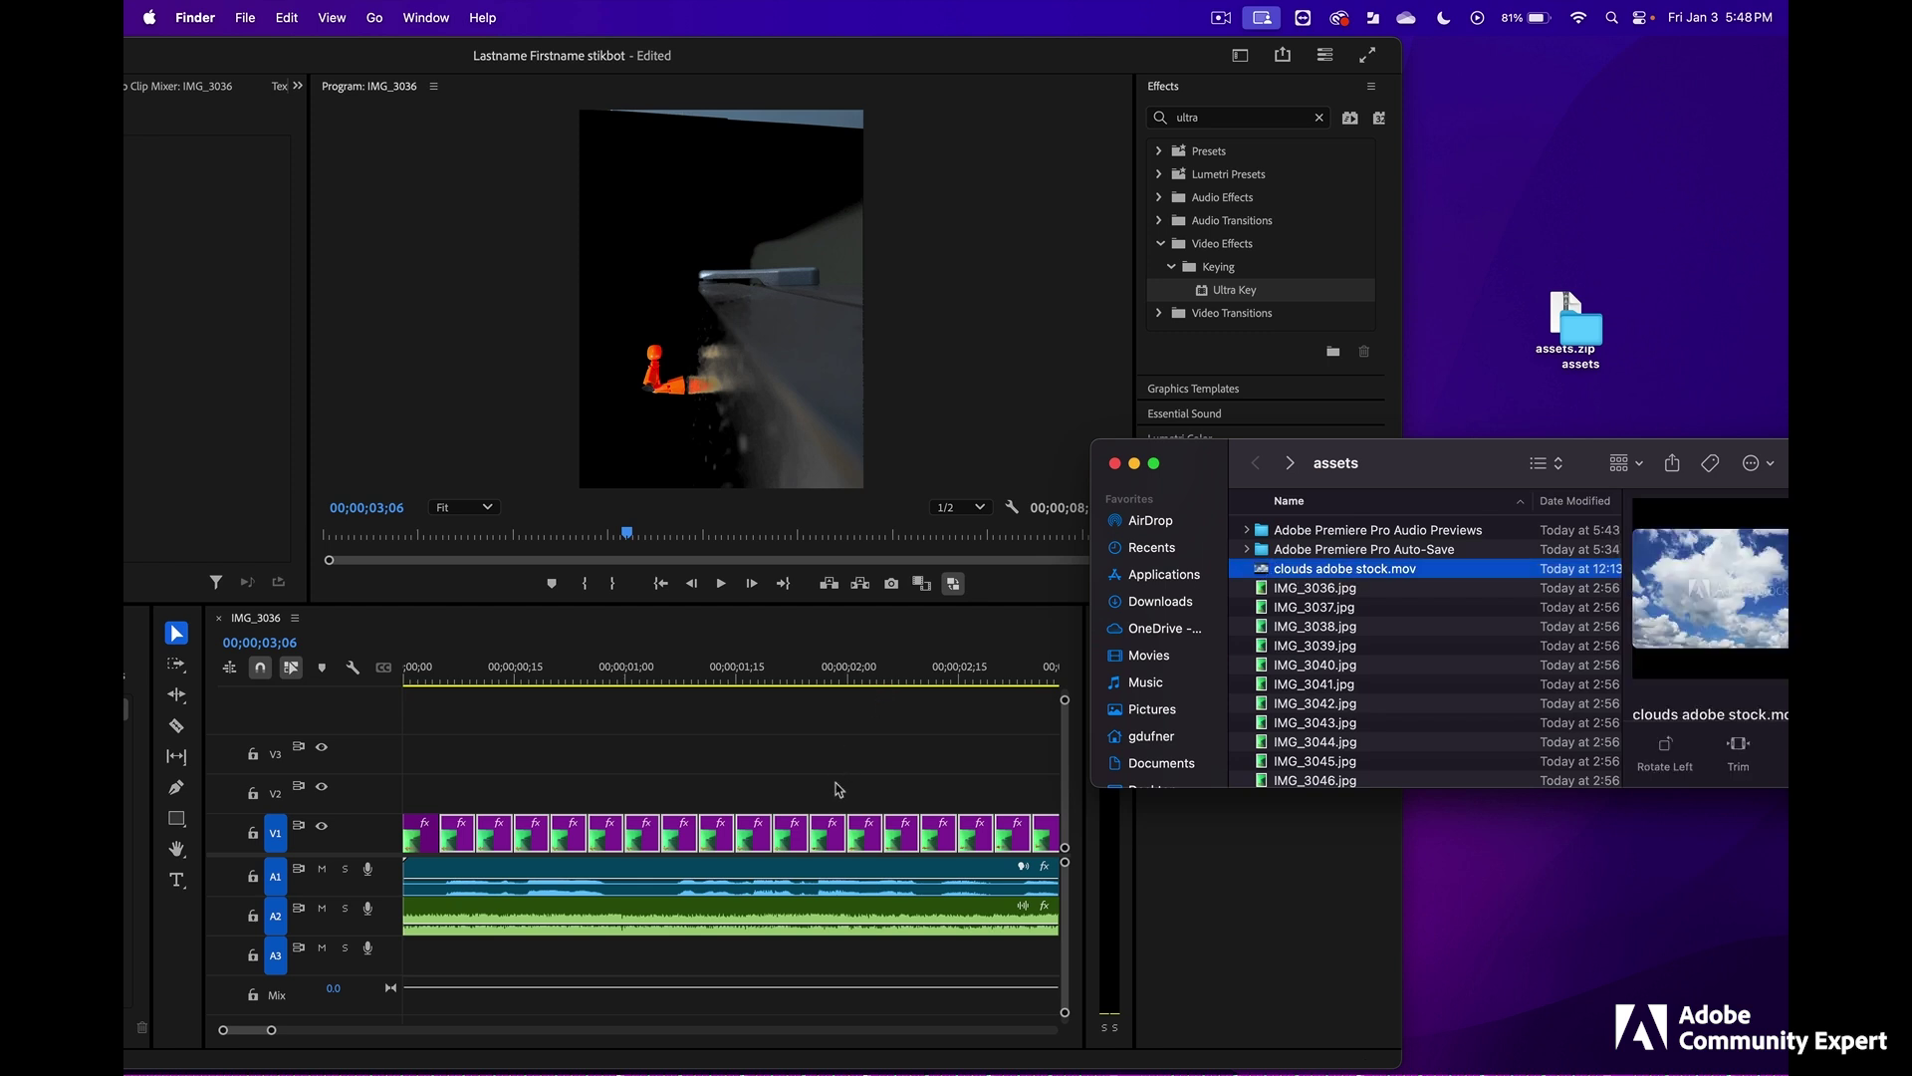
- Move all the keyed image clips from V1 up to V2
{"action": "left_click", "coordinate": [799, 802]}
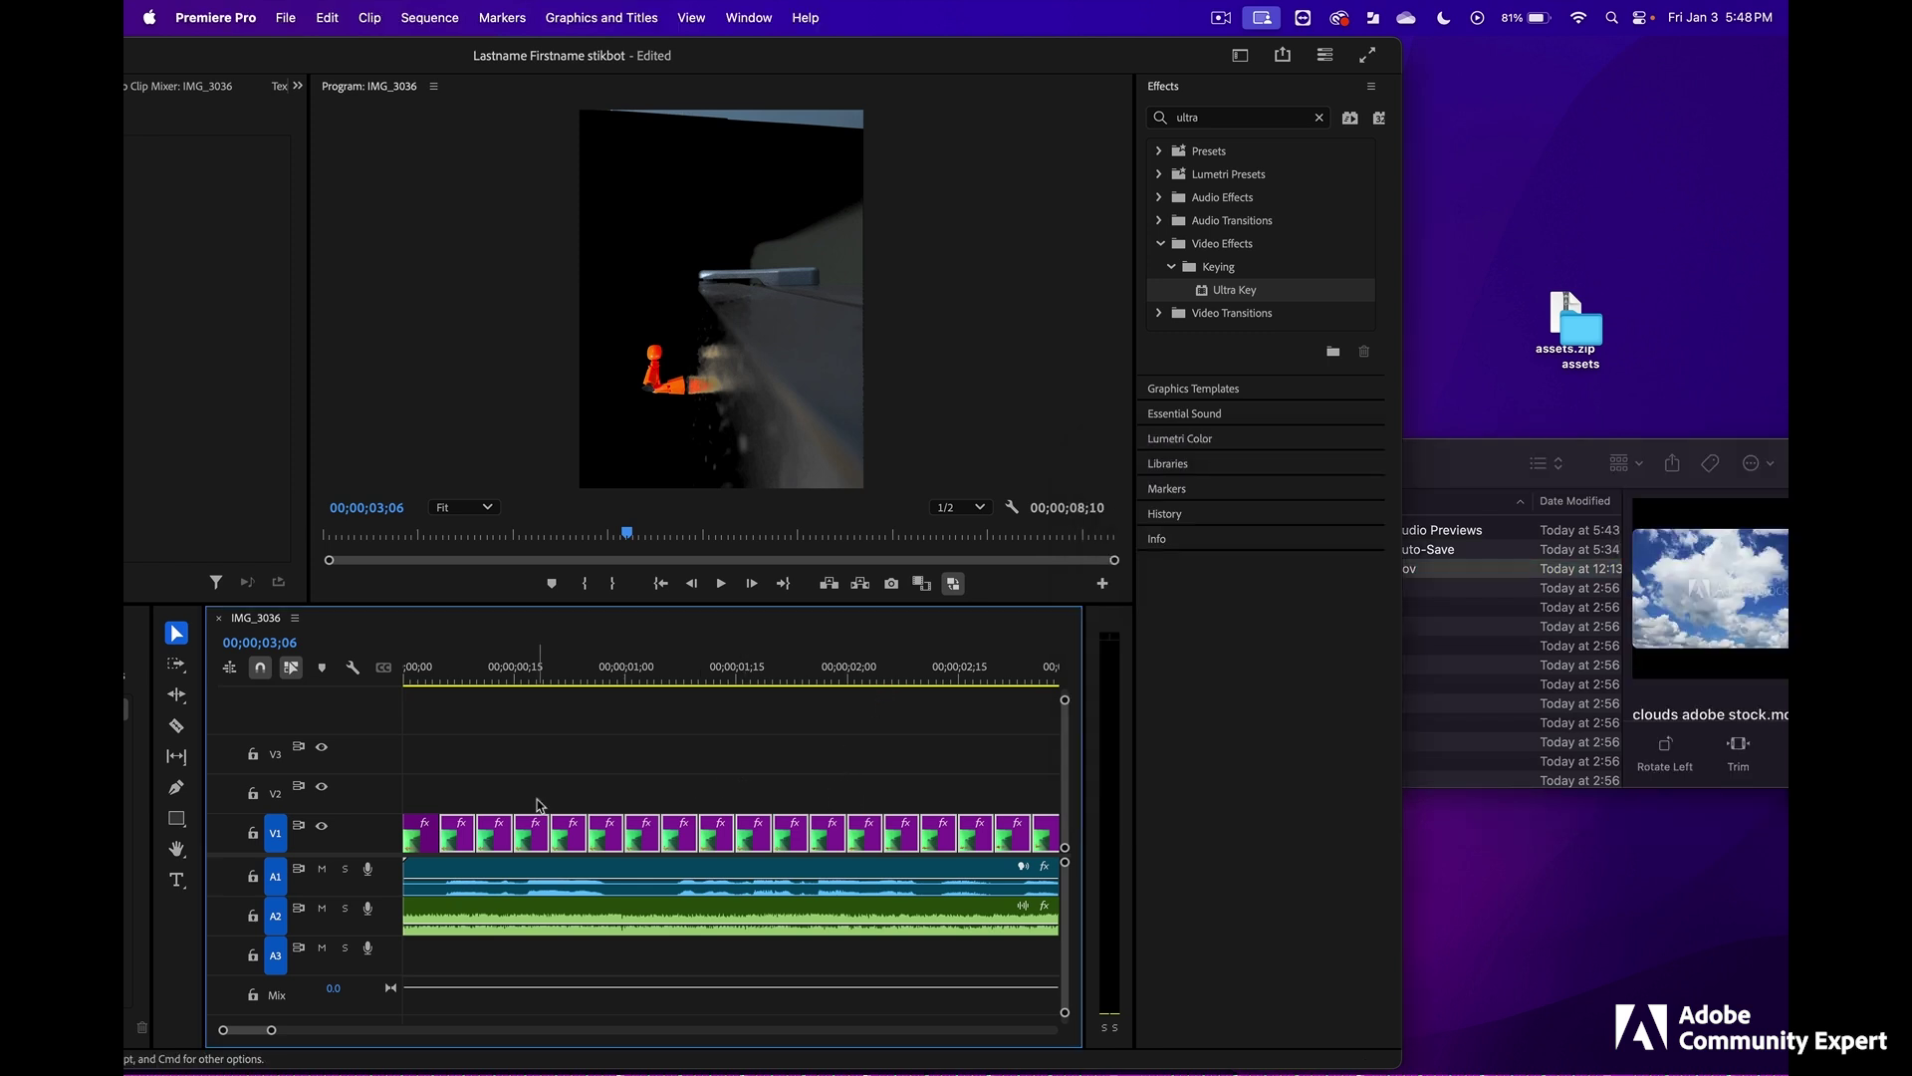
{"action": "mouse_move", "coordinate": [453, 839]}
{"action": "left_mouse_down"}
{"action": "mouse_move", "coordinate": [456, 803]}
{"action": "mouse_move", "coordinate": [435, 811]}
{"action": "left_mouse_up"}
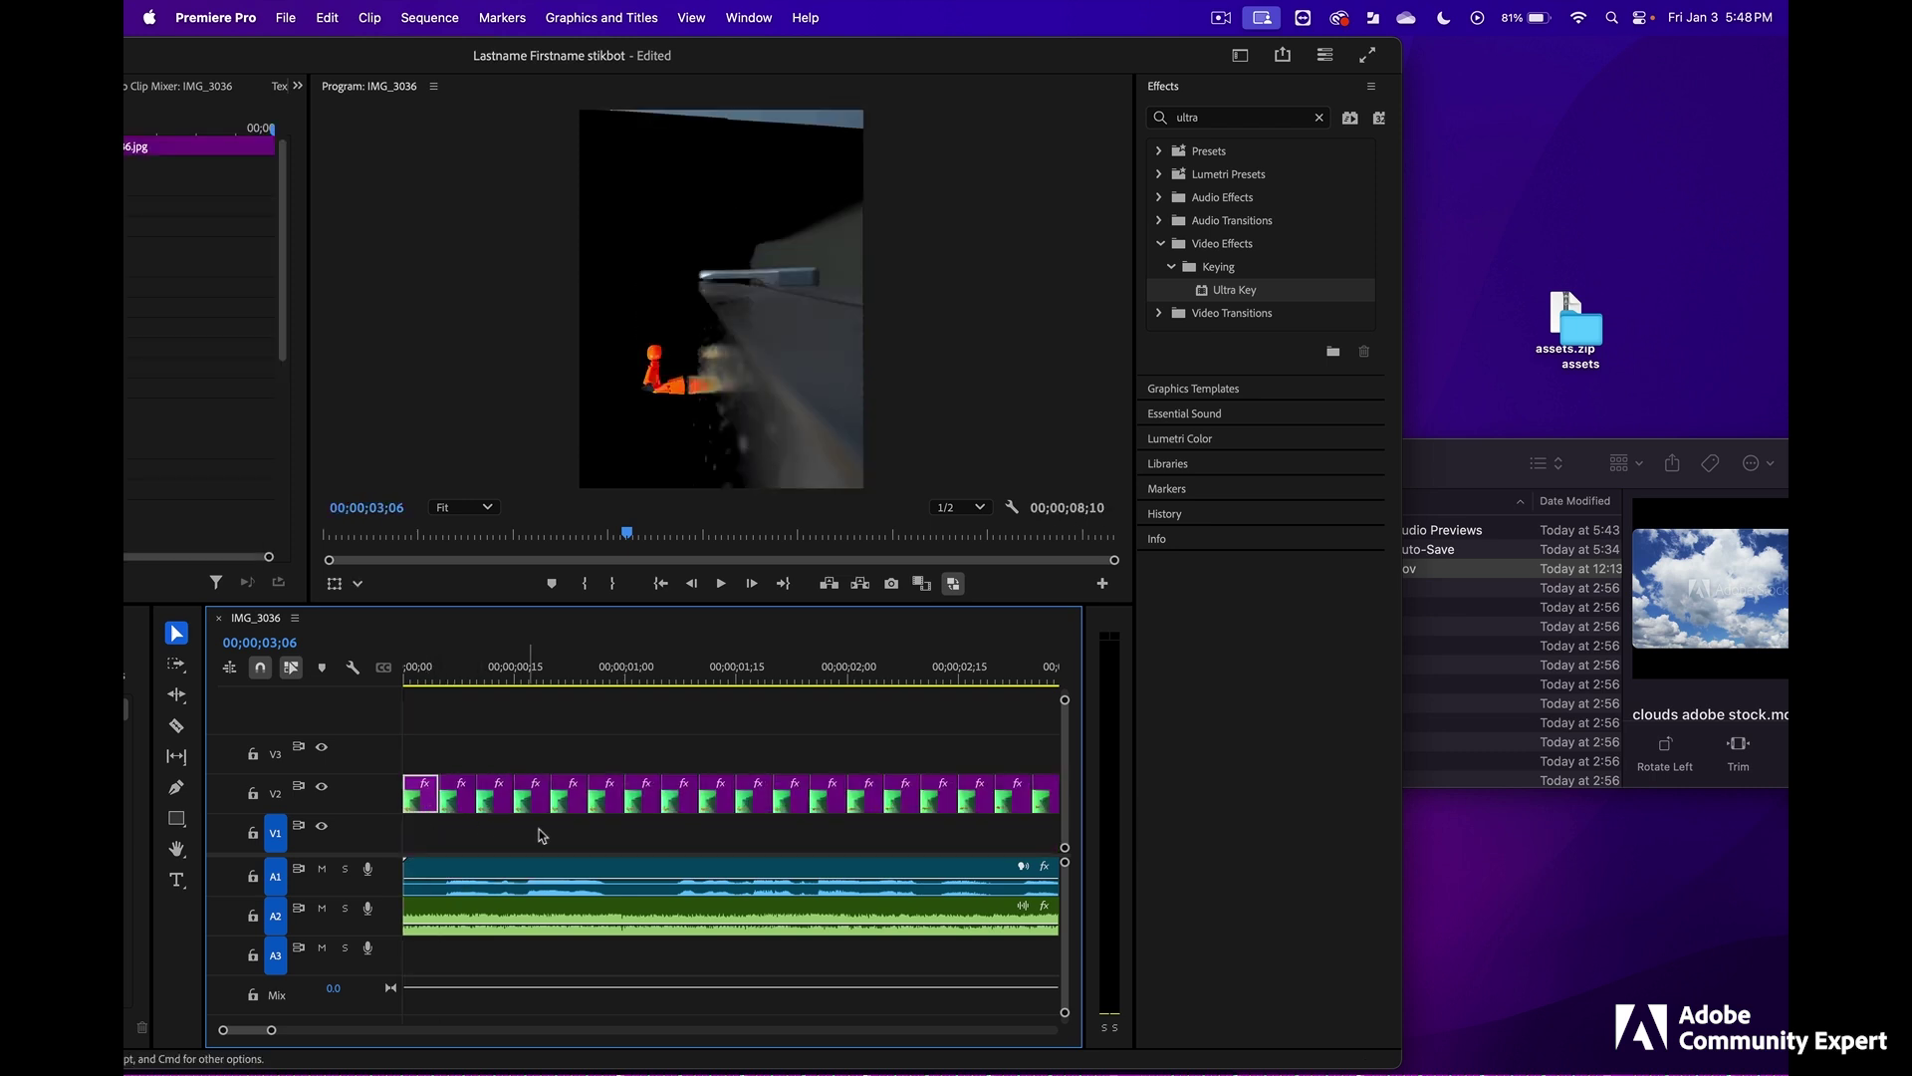
- Place clouds adobe stock.mov on V1 beneath the image clips from the sequence start and set its scale to 287
{"action": "left_click", "coordinate": [1371, 571]}
{"action": "left_click_drag", "start_coordinate": [1371, 571], "coordinate": [522, 840]}
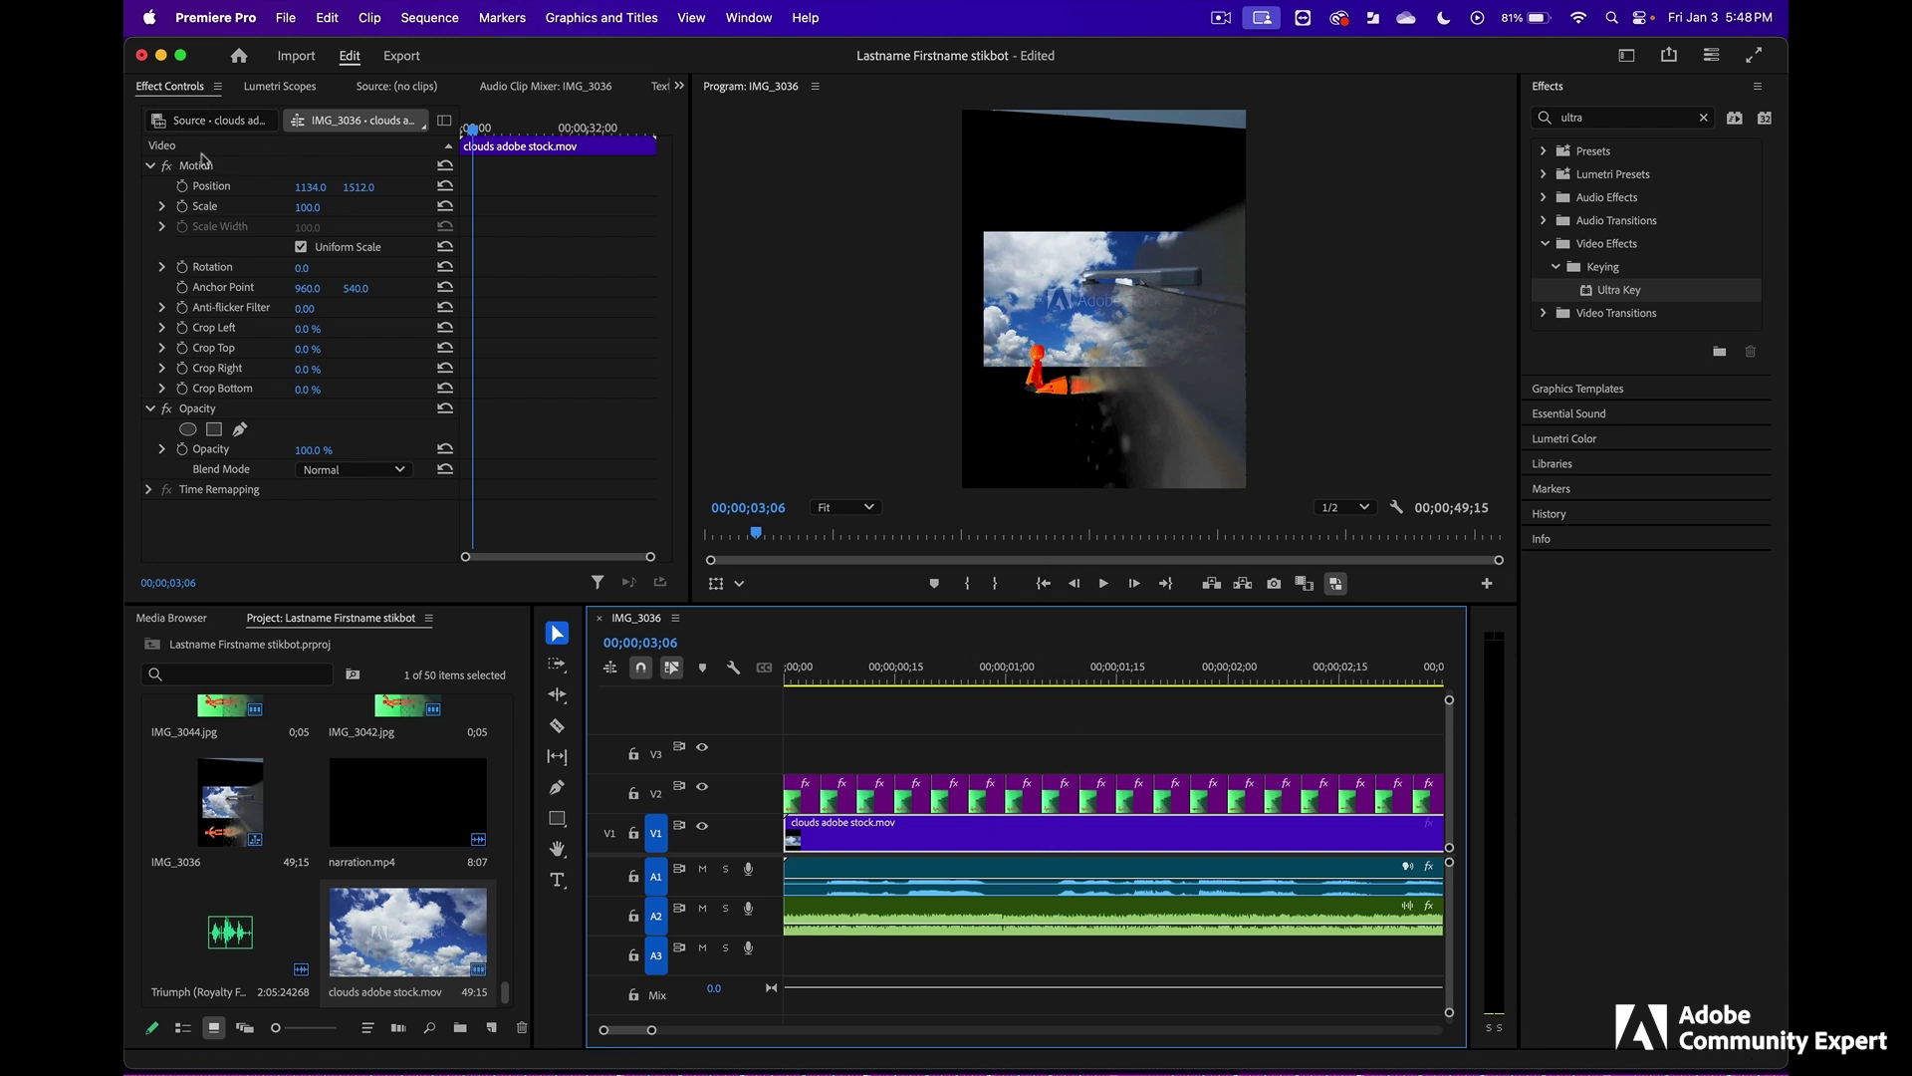
{"action": "left_click_drag", "start_coordinate": [311, 210], "coordinate": [501, 209]}
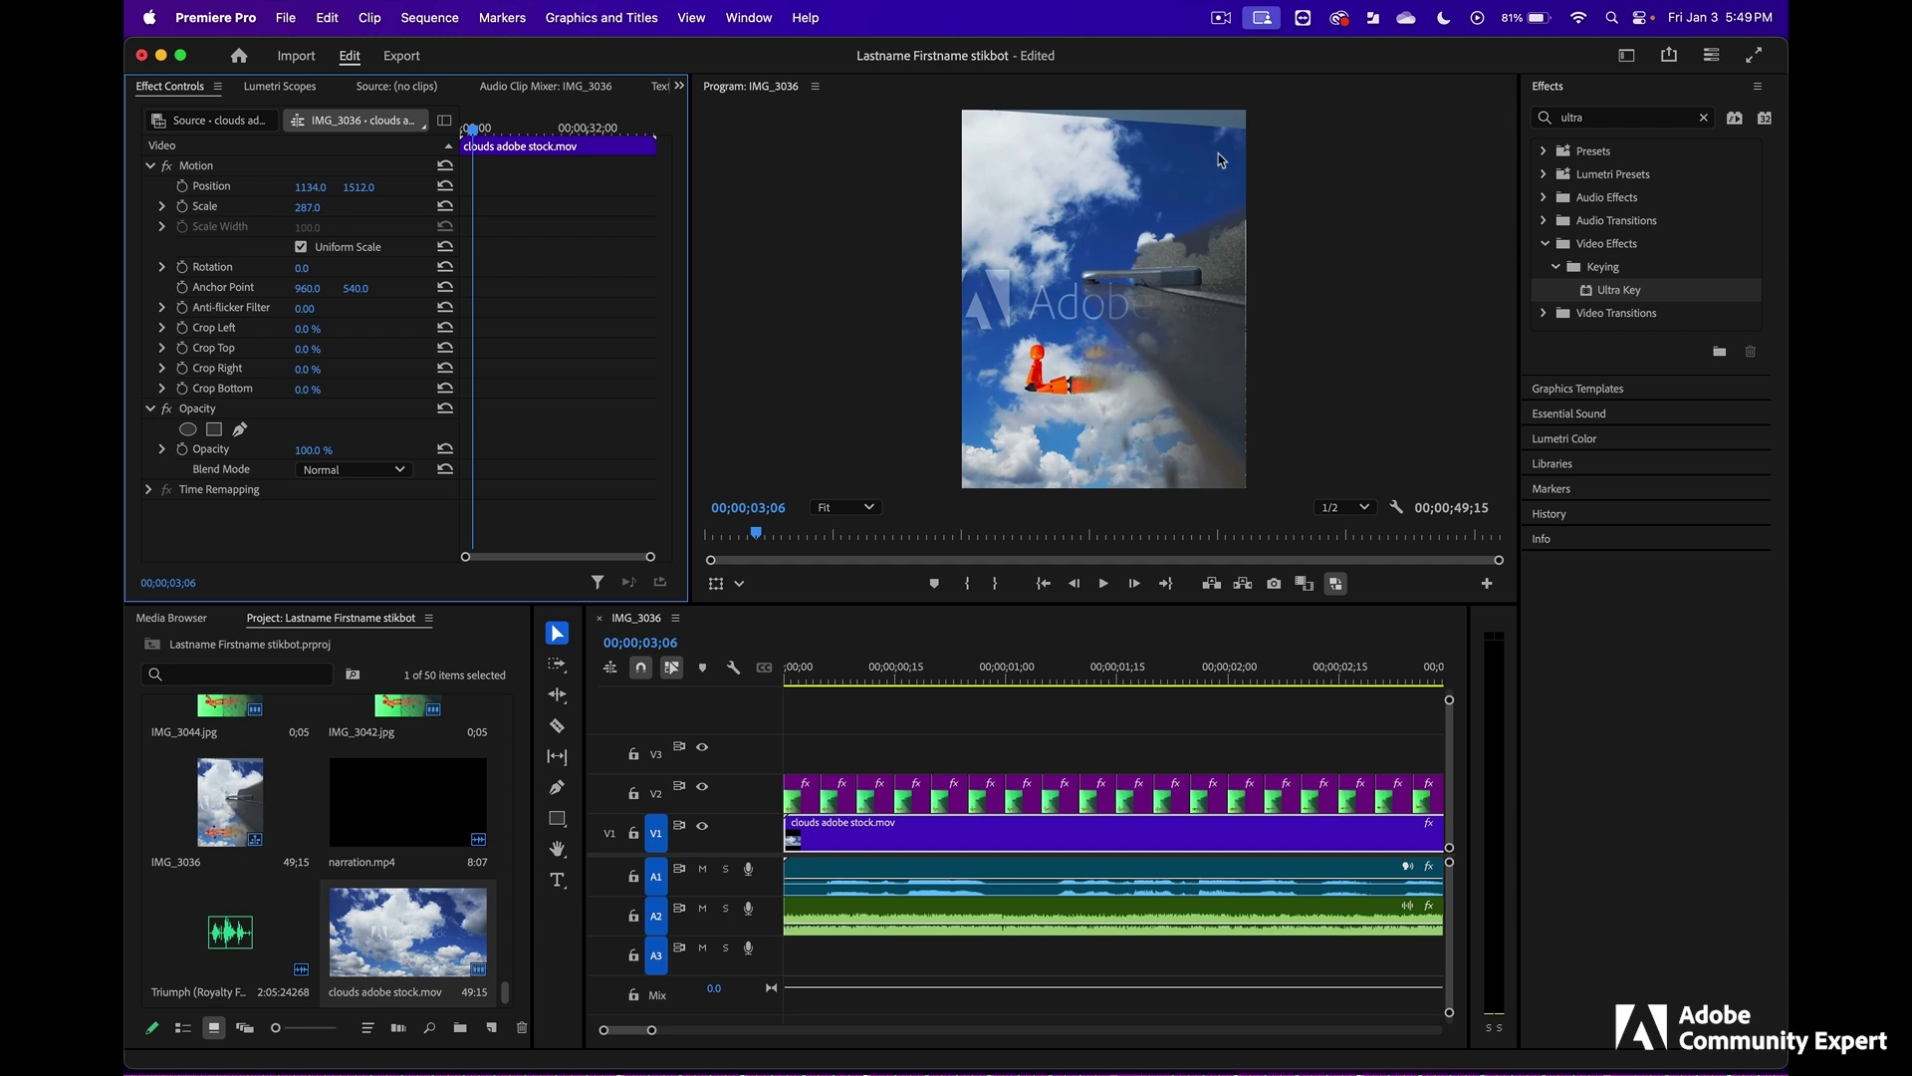
- Draw a closed freeform opacity mask on clouds adobe stock.mov around the stapler-like object and the dark surface below it, down to the frame's lower edge
{"action": "left_click", "coordinate": [956, 835]}
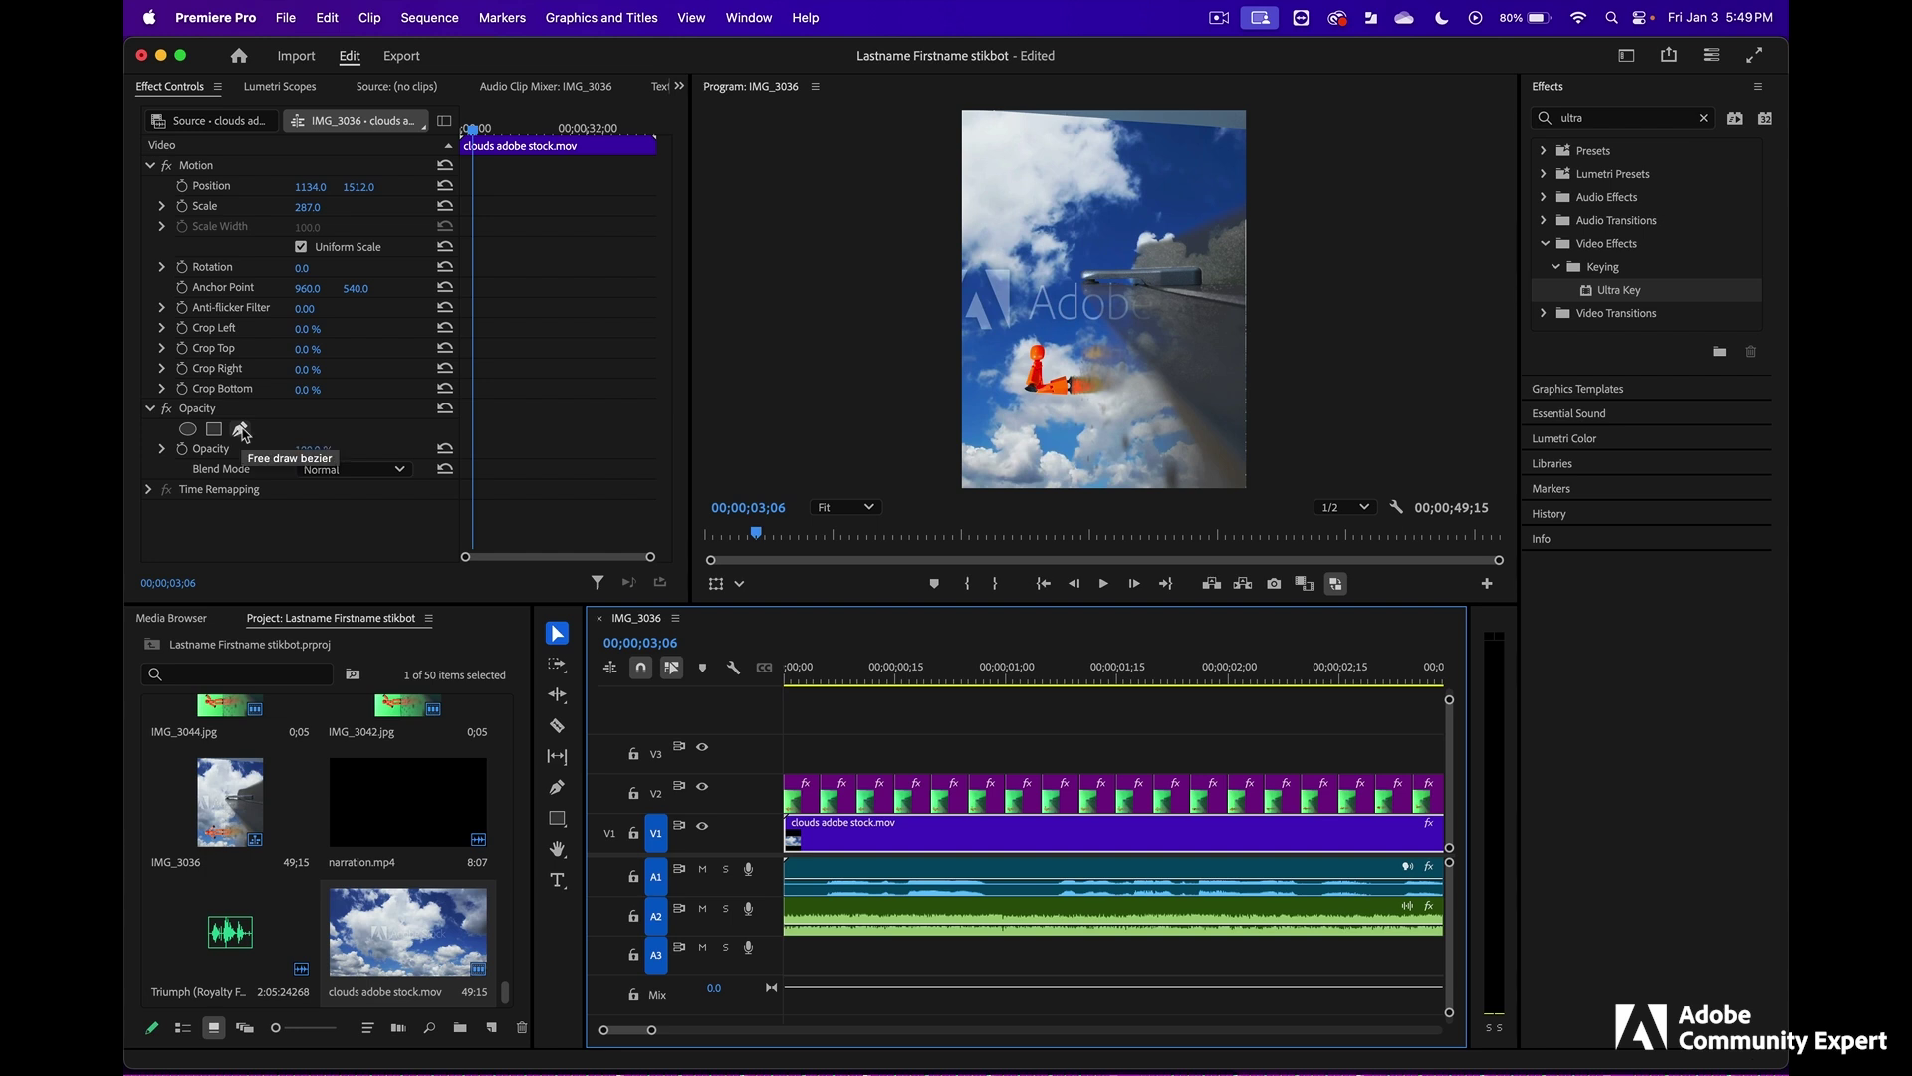
{"action": "left_click", "coordinate": [241, 431]}
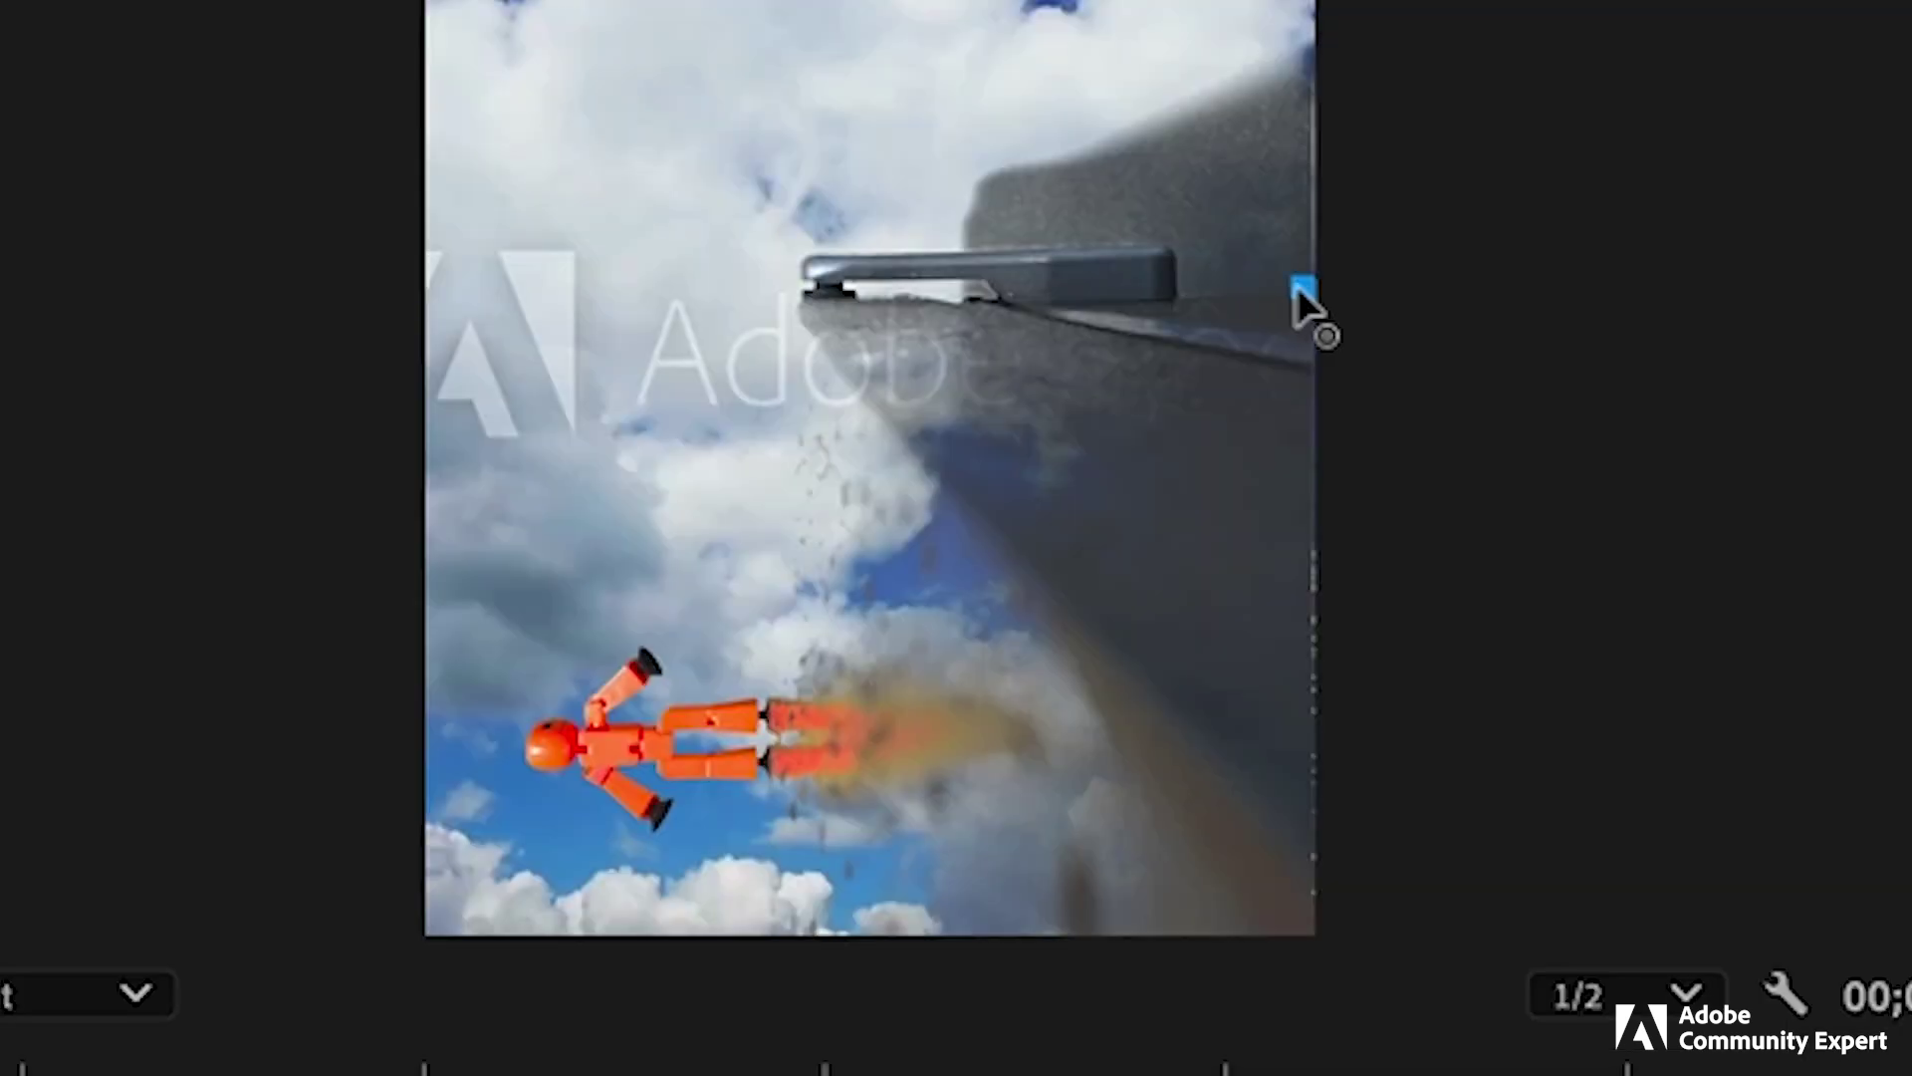
{"action": "left_click", "coordinate": [1177, 291]}
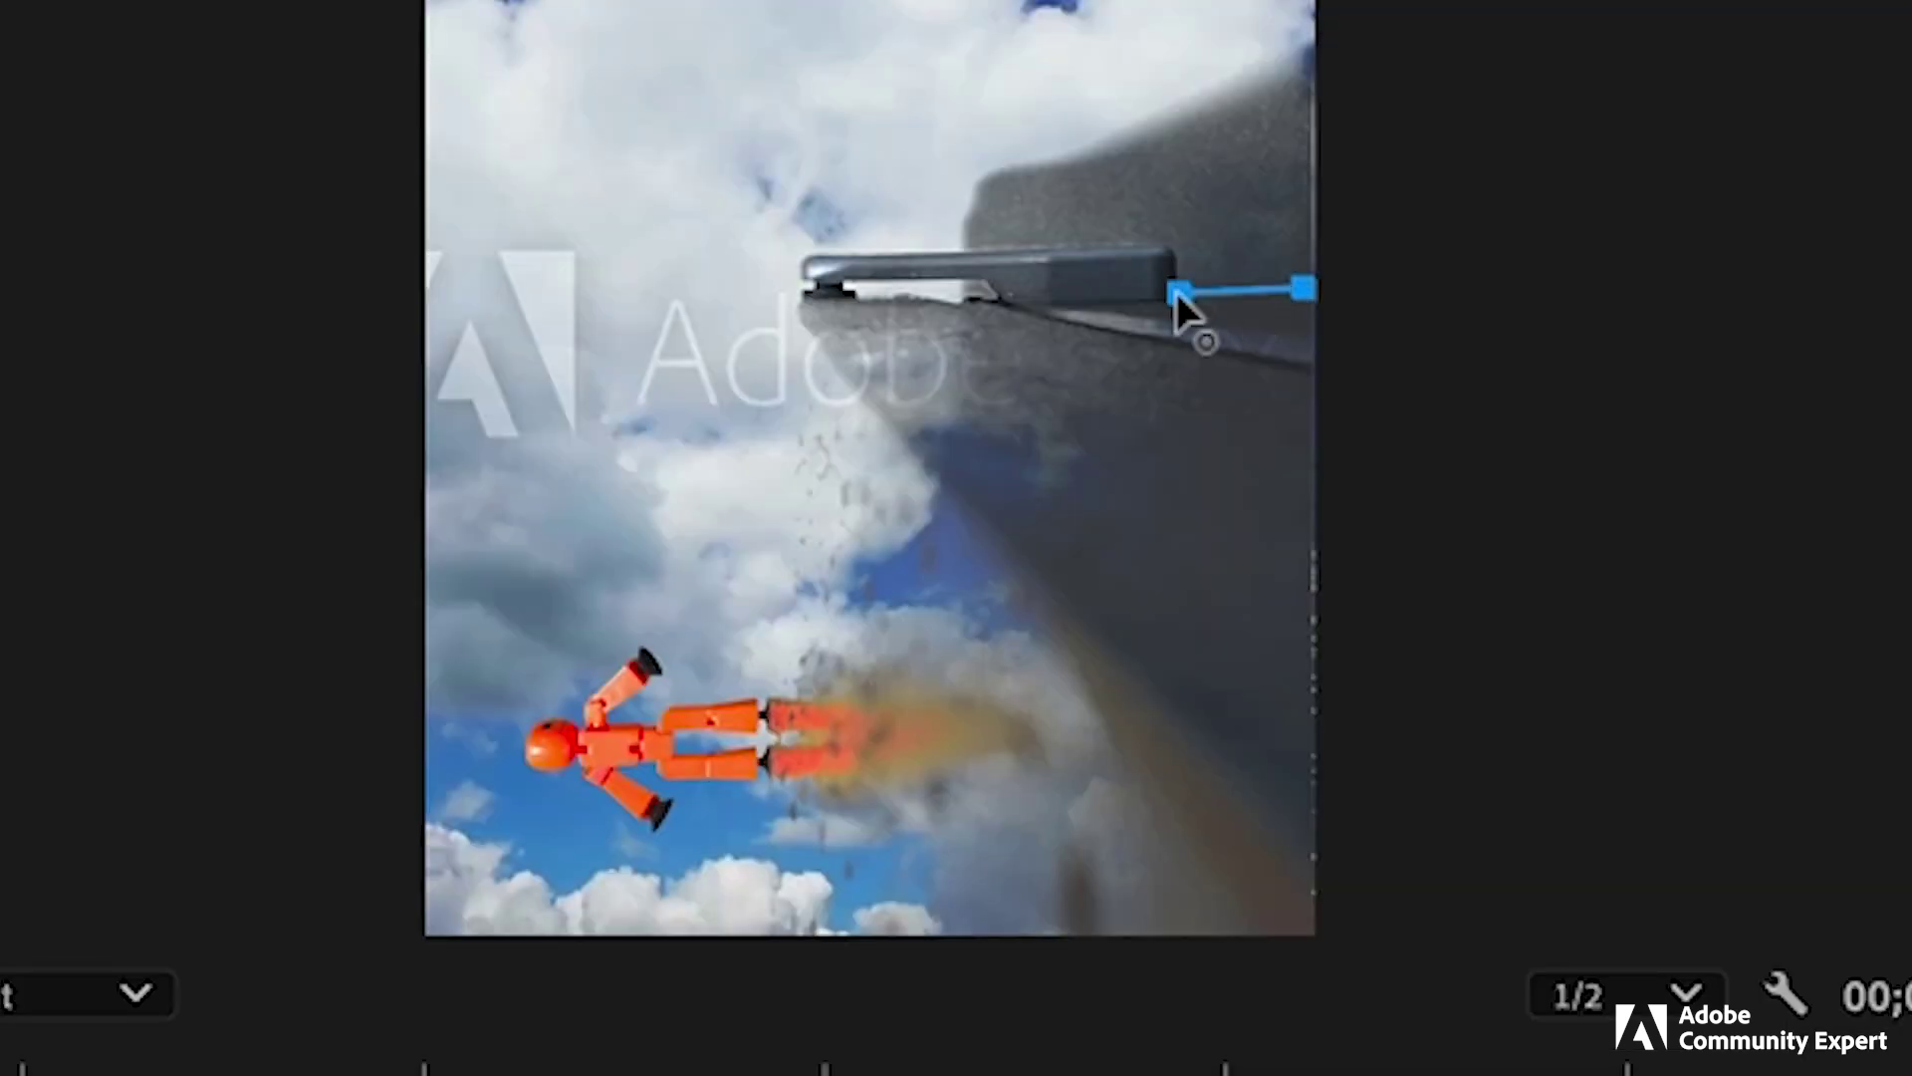
{"action": "left_click", "coordinate": [1176, 254]}
{"action": "left_click", "coordinate": [802, 248]}
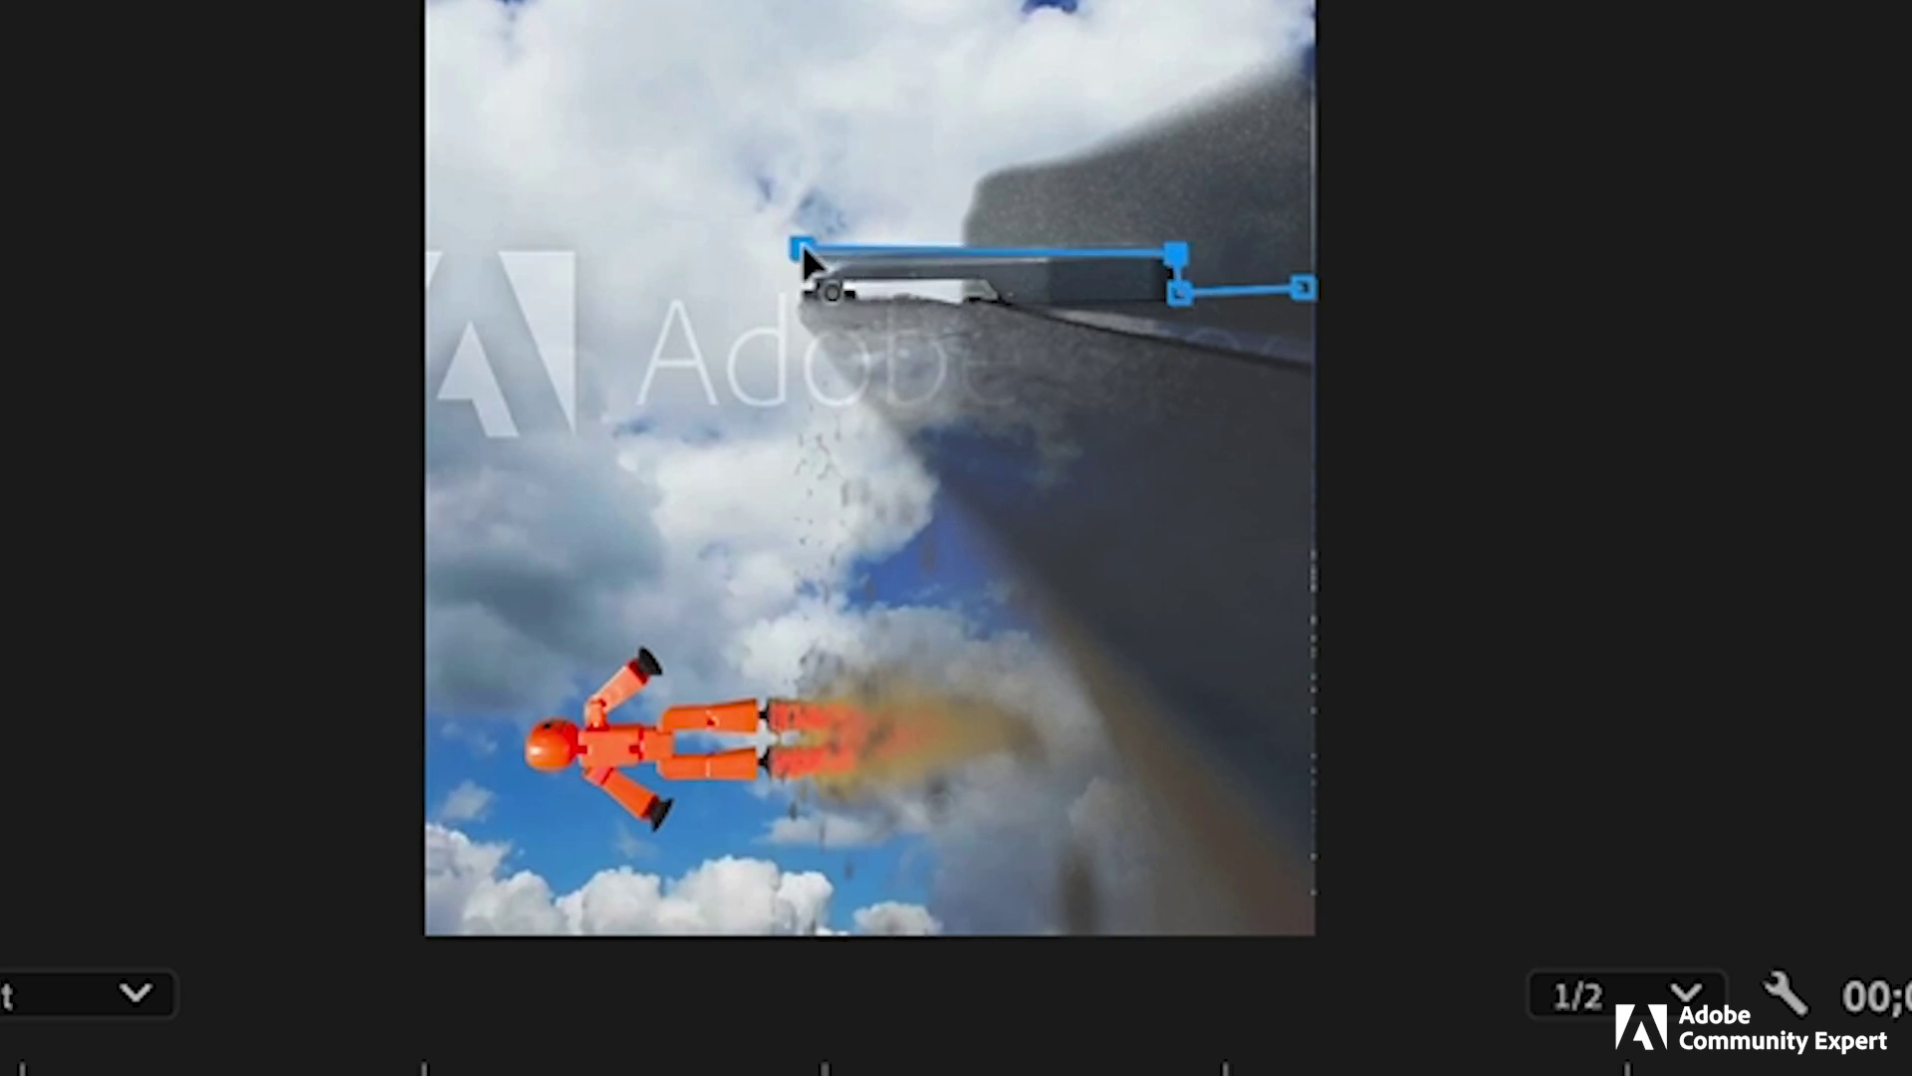
{"action": "left_click", "coordinate": [778, 290]}
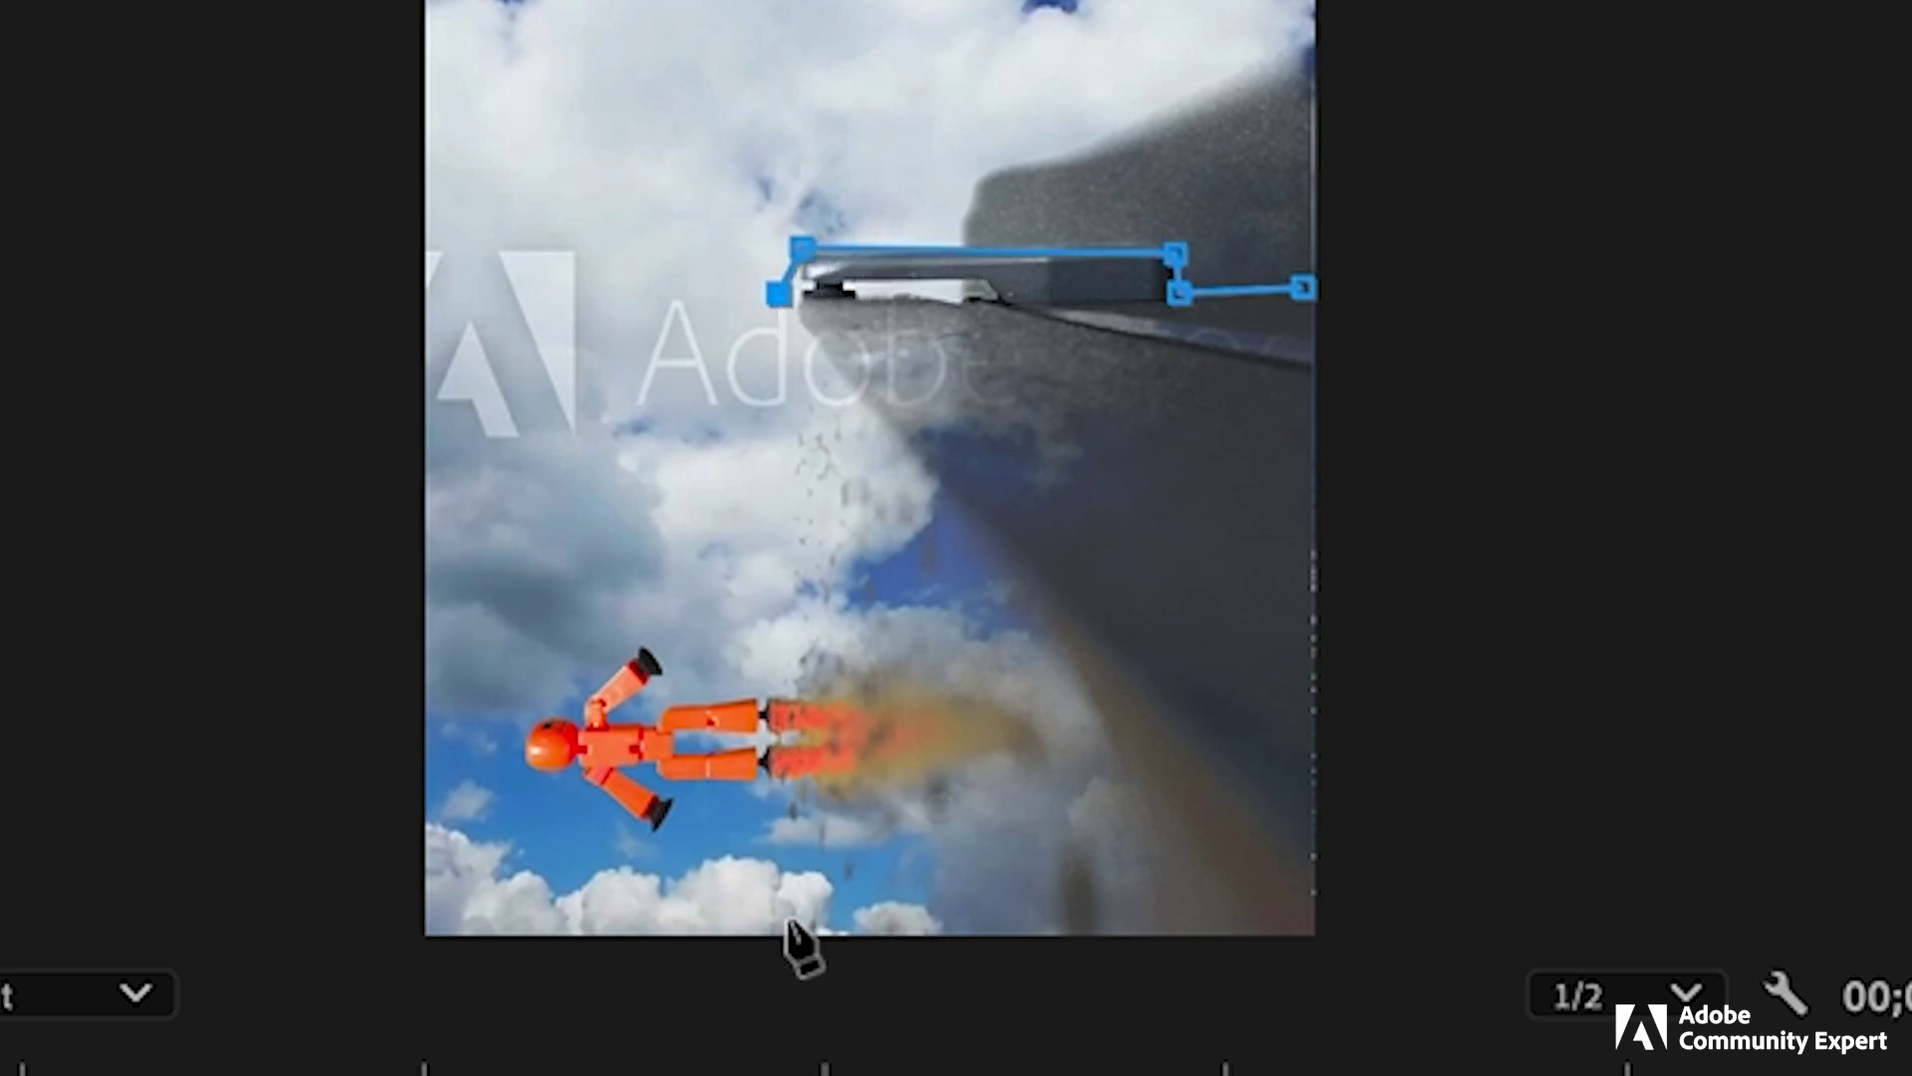
{"action": "left_click", "coordinate": [787, 926]}
{"action": "left_click", "coordinate": [1311, 929]}
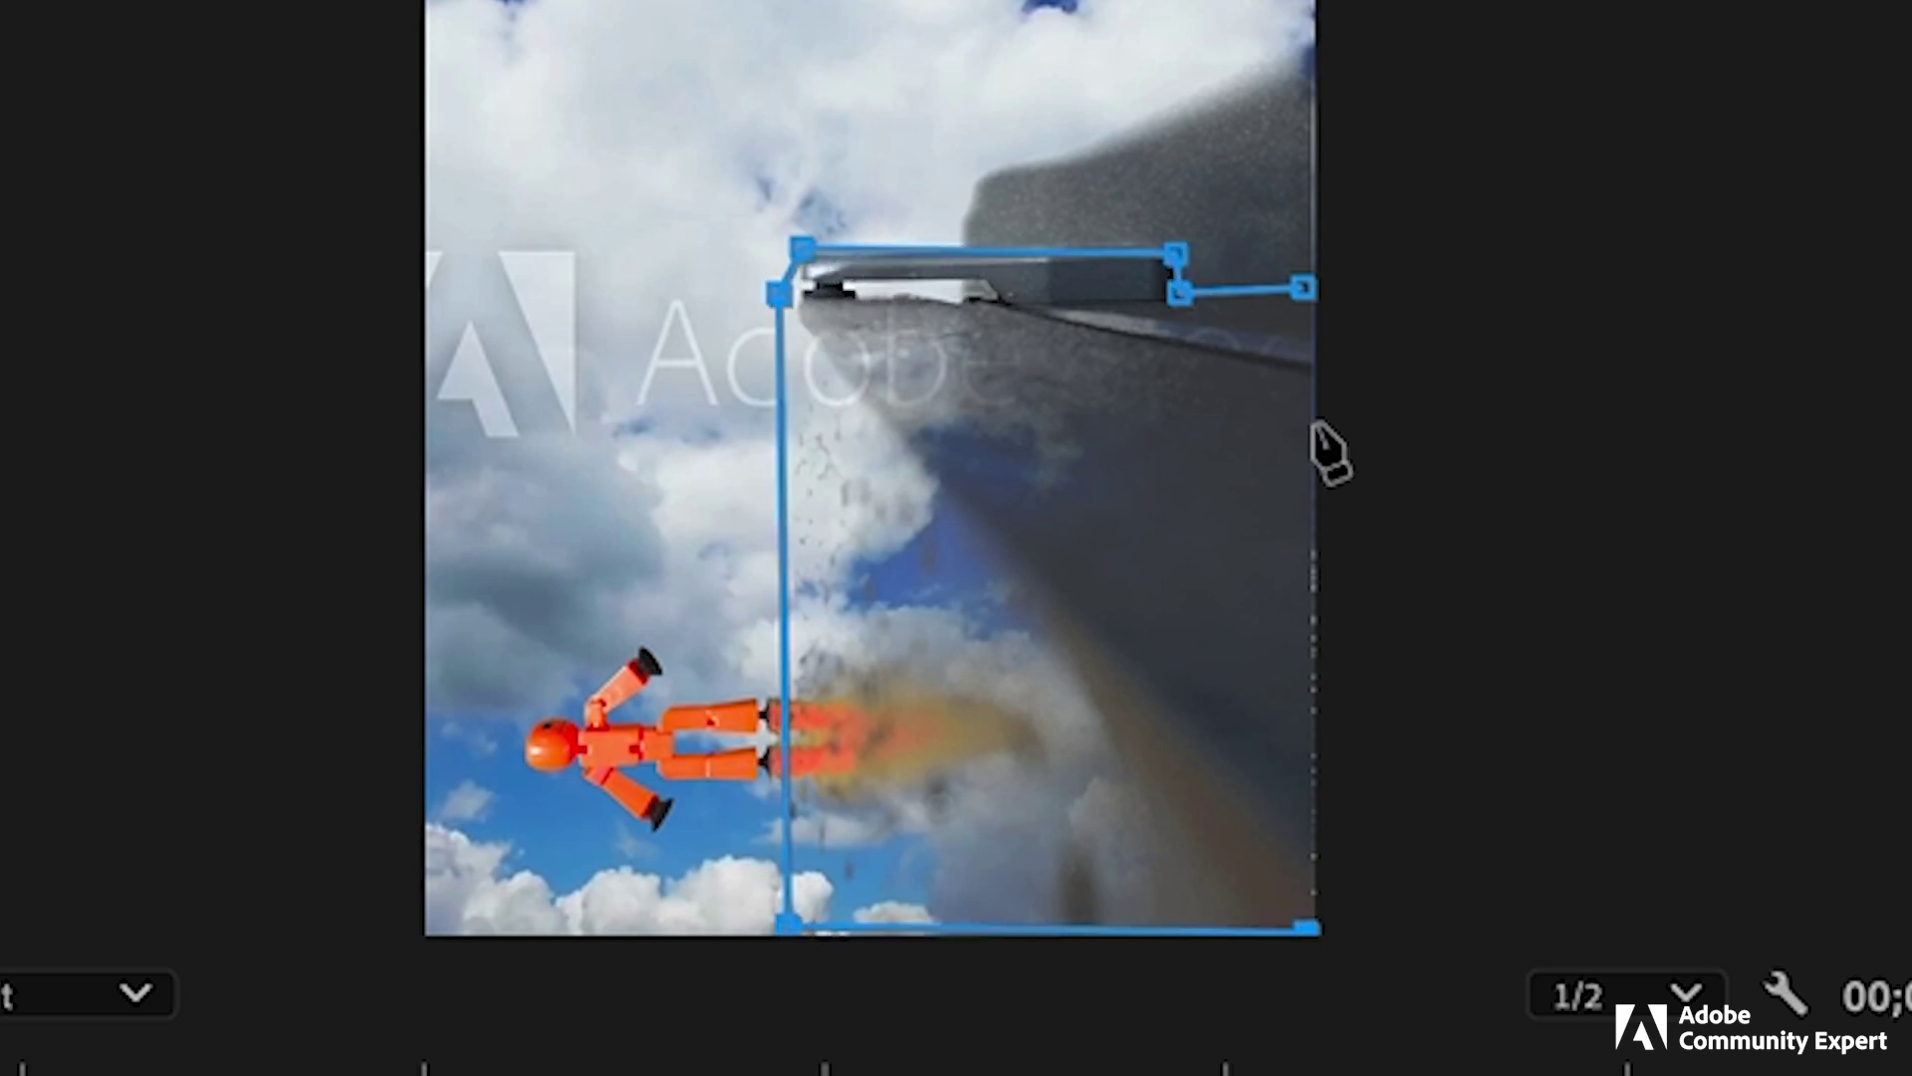
{"action": "left_click", "coordinate": [1303, 290]}
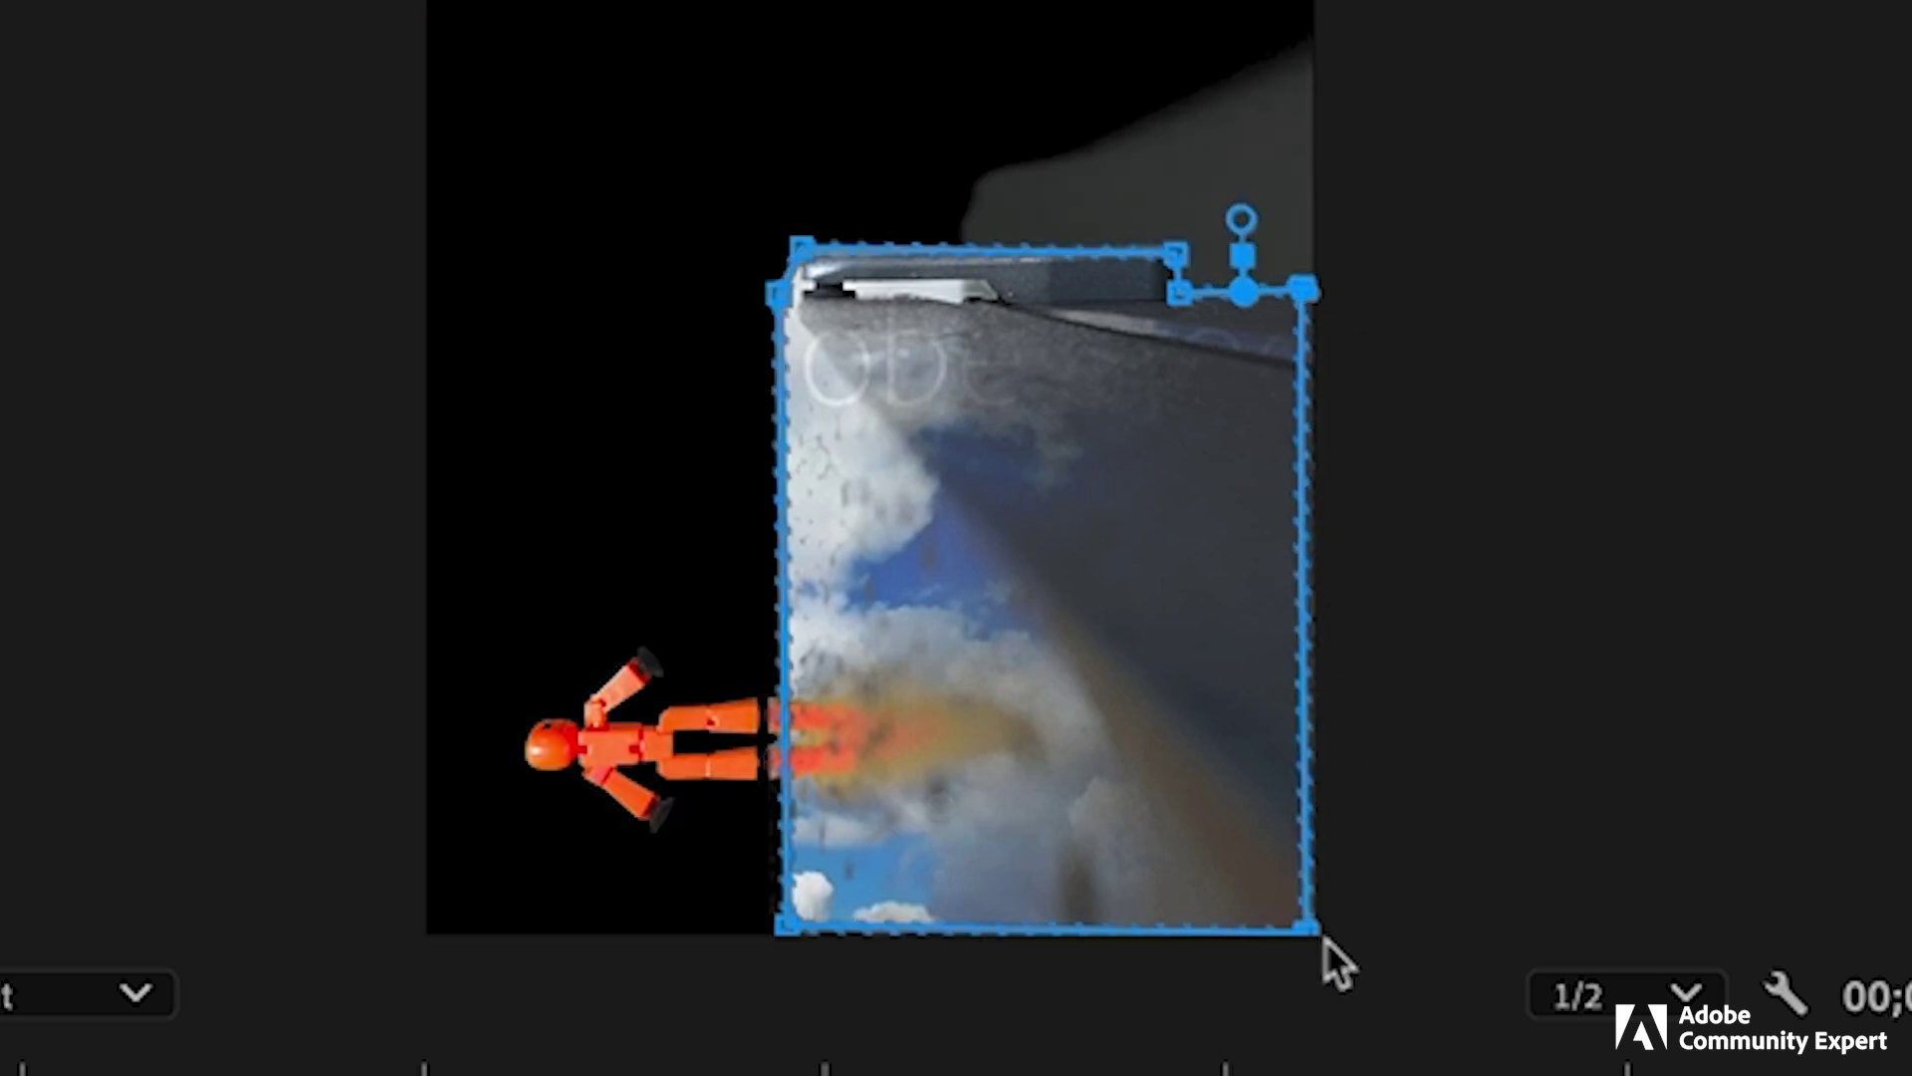
- Extend the opacity mask's two lower corners and its upper-right corner just beyond the edges of the video frame
{"action": "left_click_drag", "start_coordinate": [1305, 928], "coordinate": [1353, 941]}
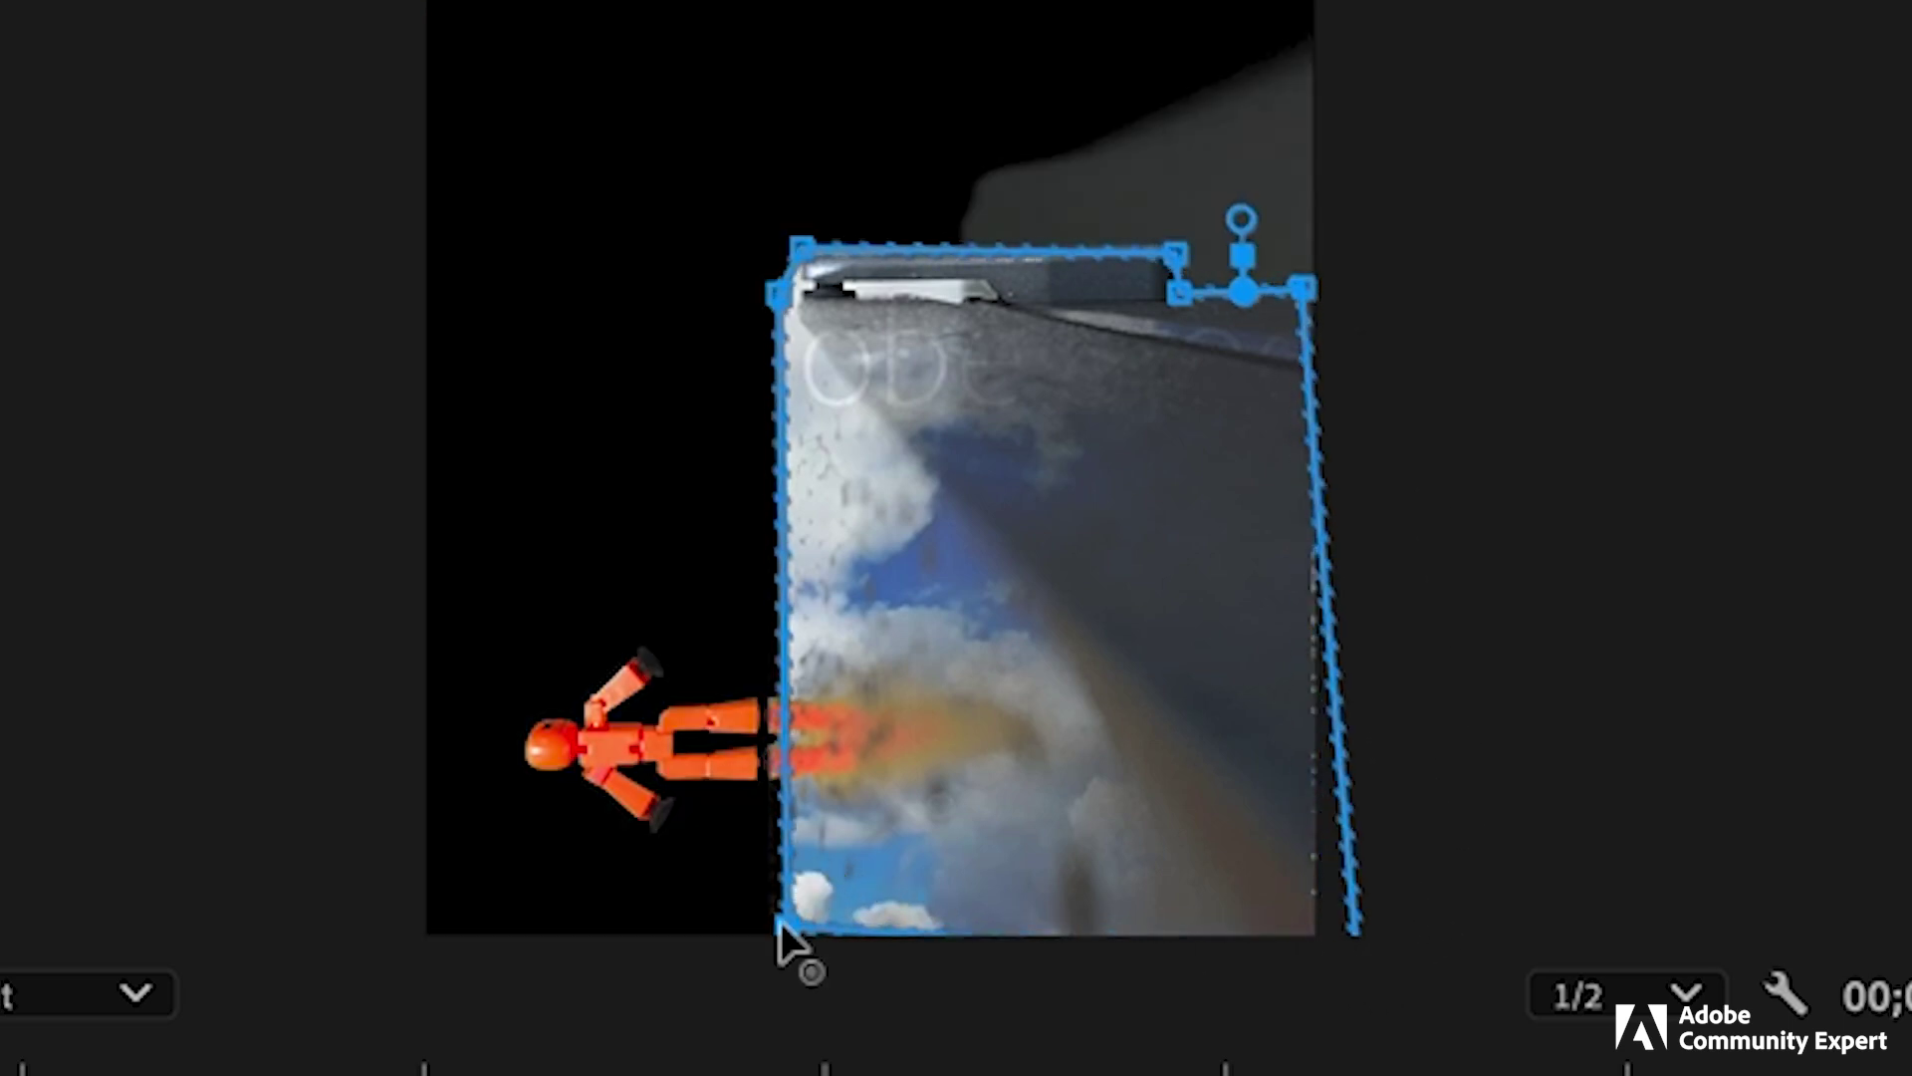
{"action": "left_click_drag", "start_coordinate": [781, 923], "coordinate": [771, 971]}
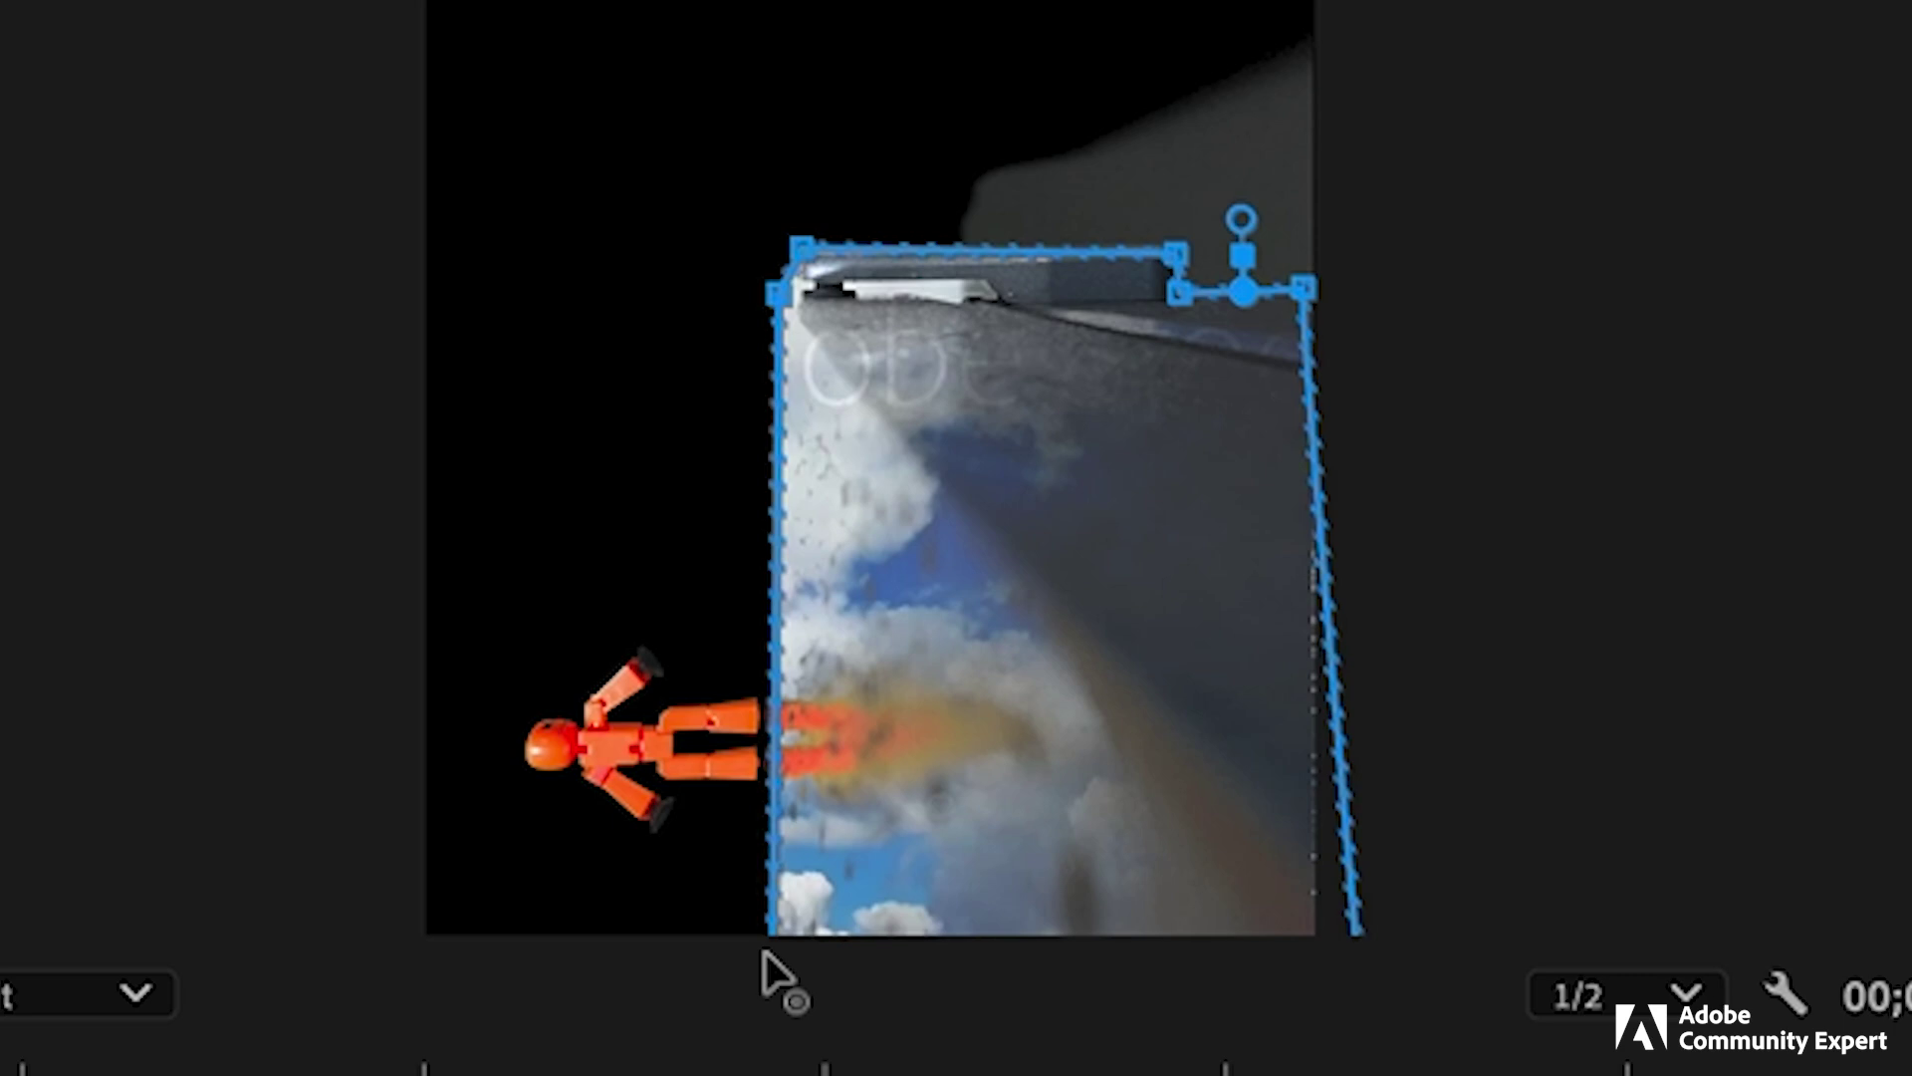
{"action": "left_click_drag", "start_coordinate": [1306, 293], "coordinate": [1327, 289]}
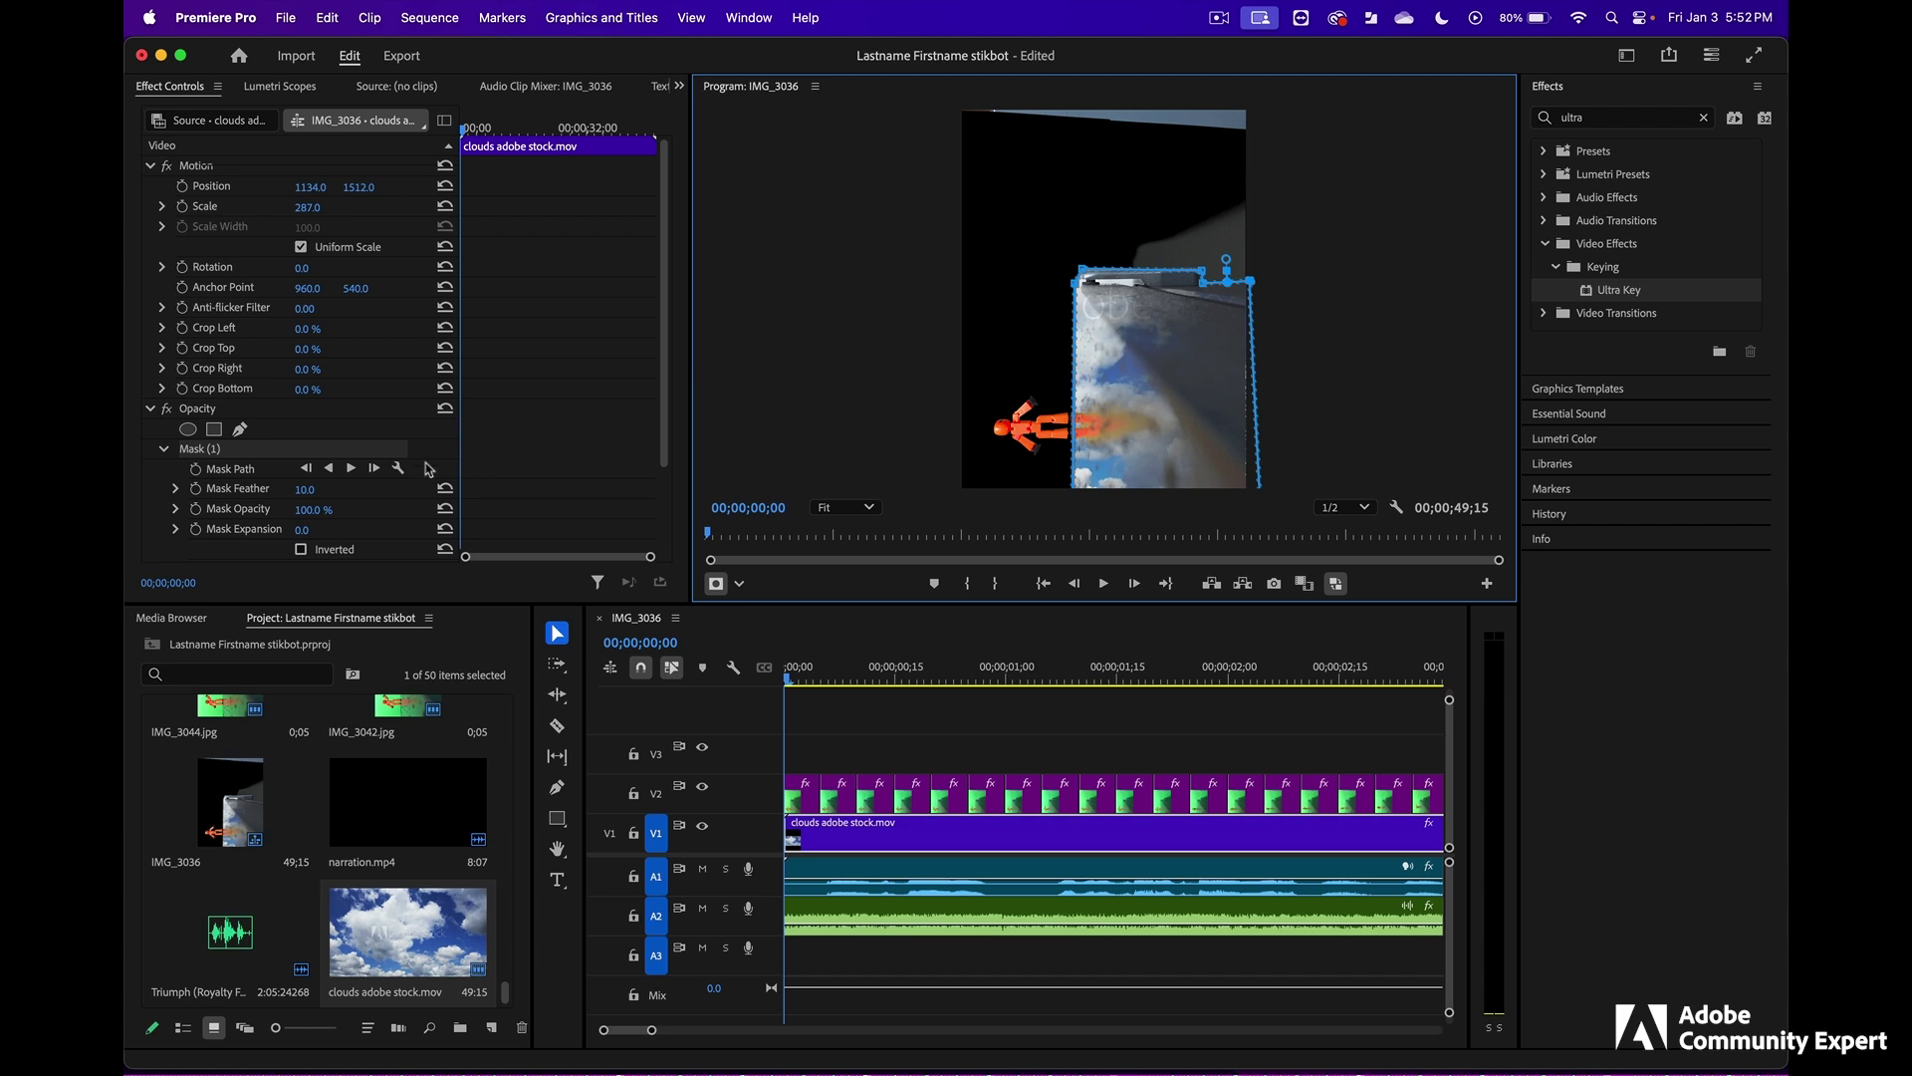
- Invert Mask (1) on the clouds clip so the clouds show only outside the masked area, and deselect the clip
{"action": "scroll", "coordinate": [384, 483], "scroll_direction": "down", "scroll_amount": 2}
{"action": "scroll", "coordinate": [387, 483], "scroll_direction": "down", "scroll_amount": 2}
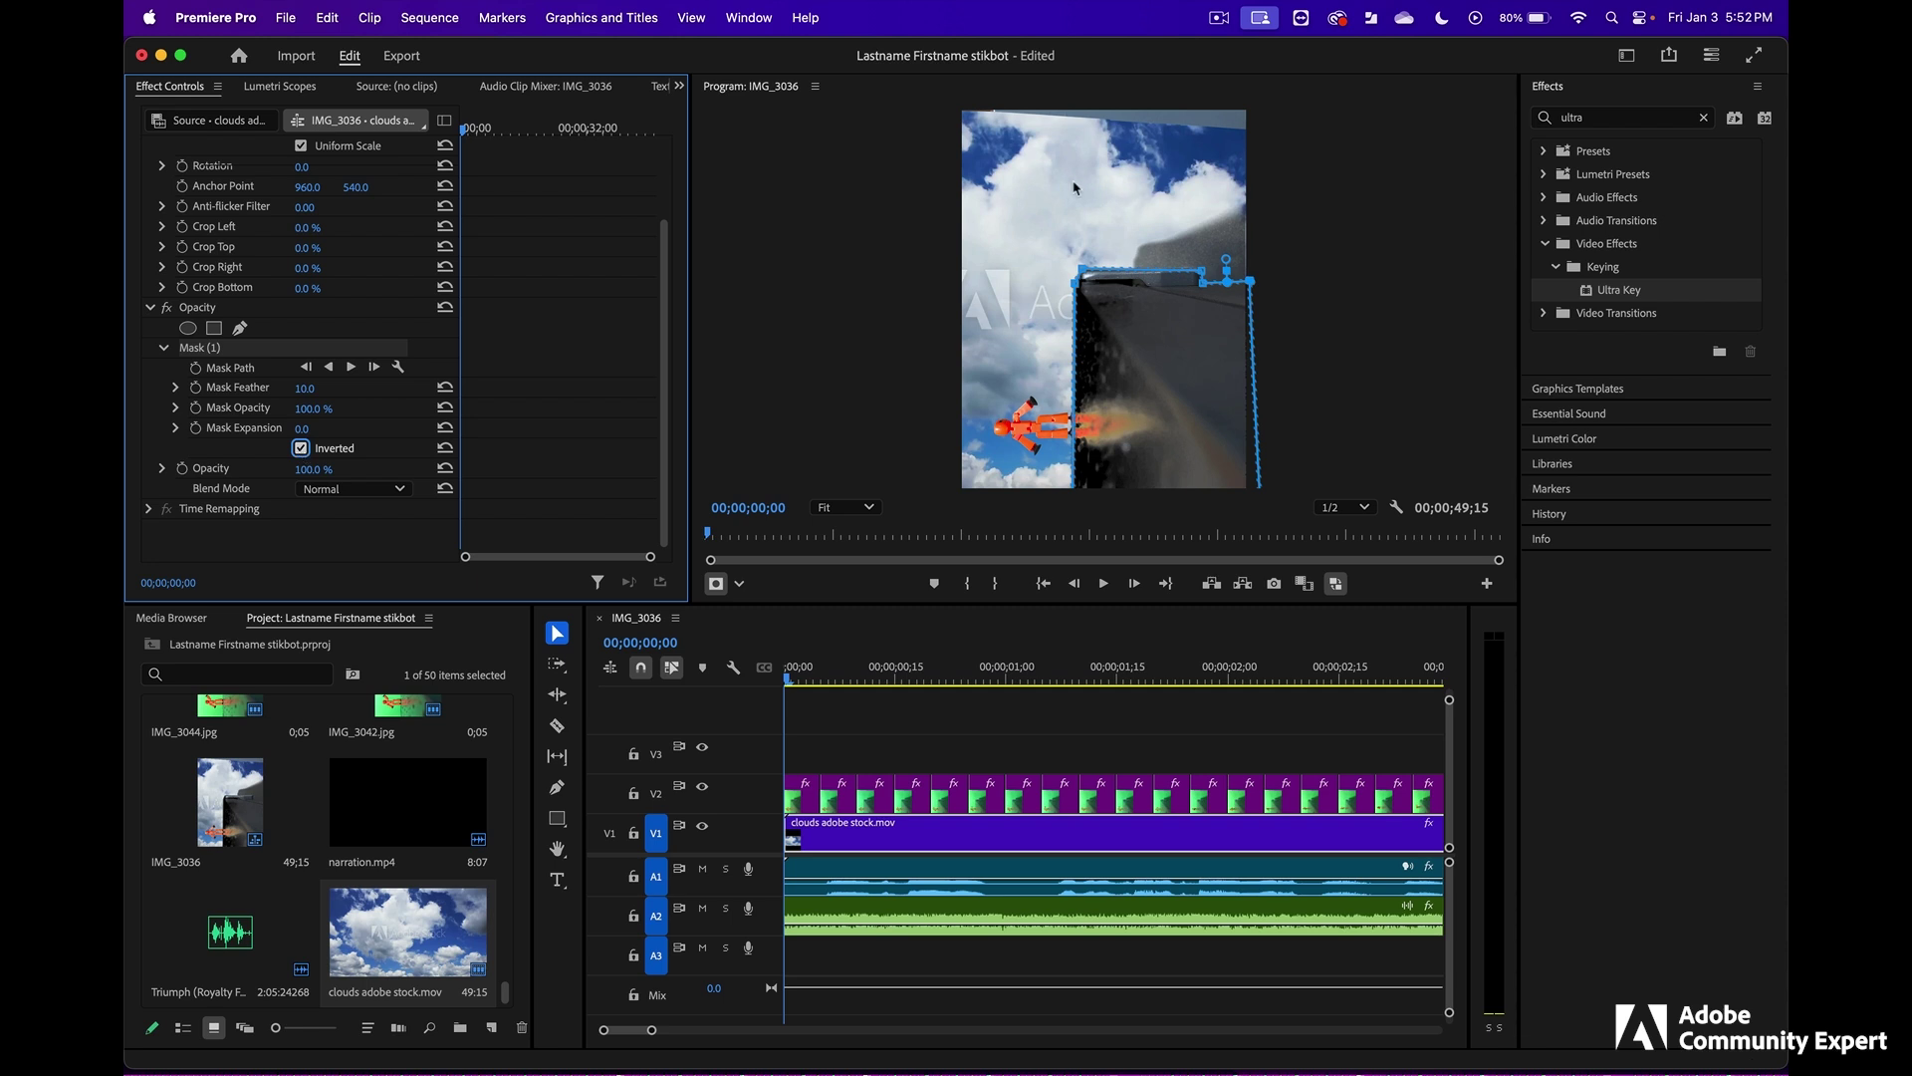
{"action": "left_click", "coordinate": [952, 703]}
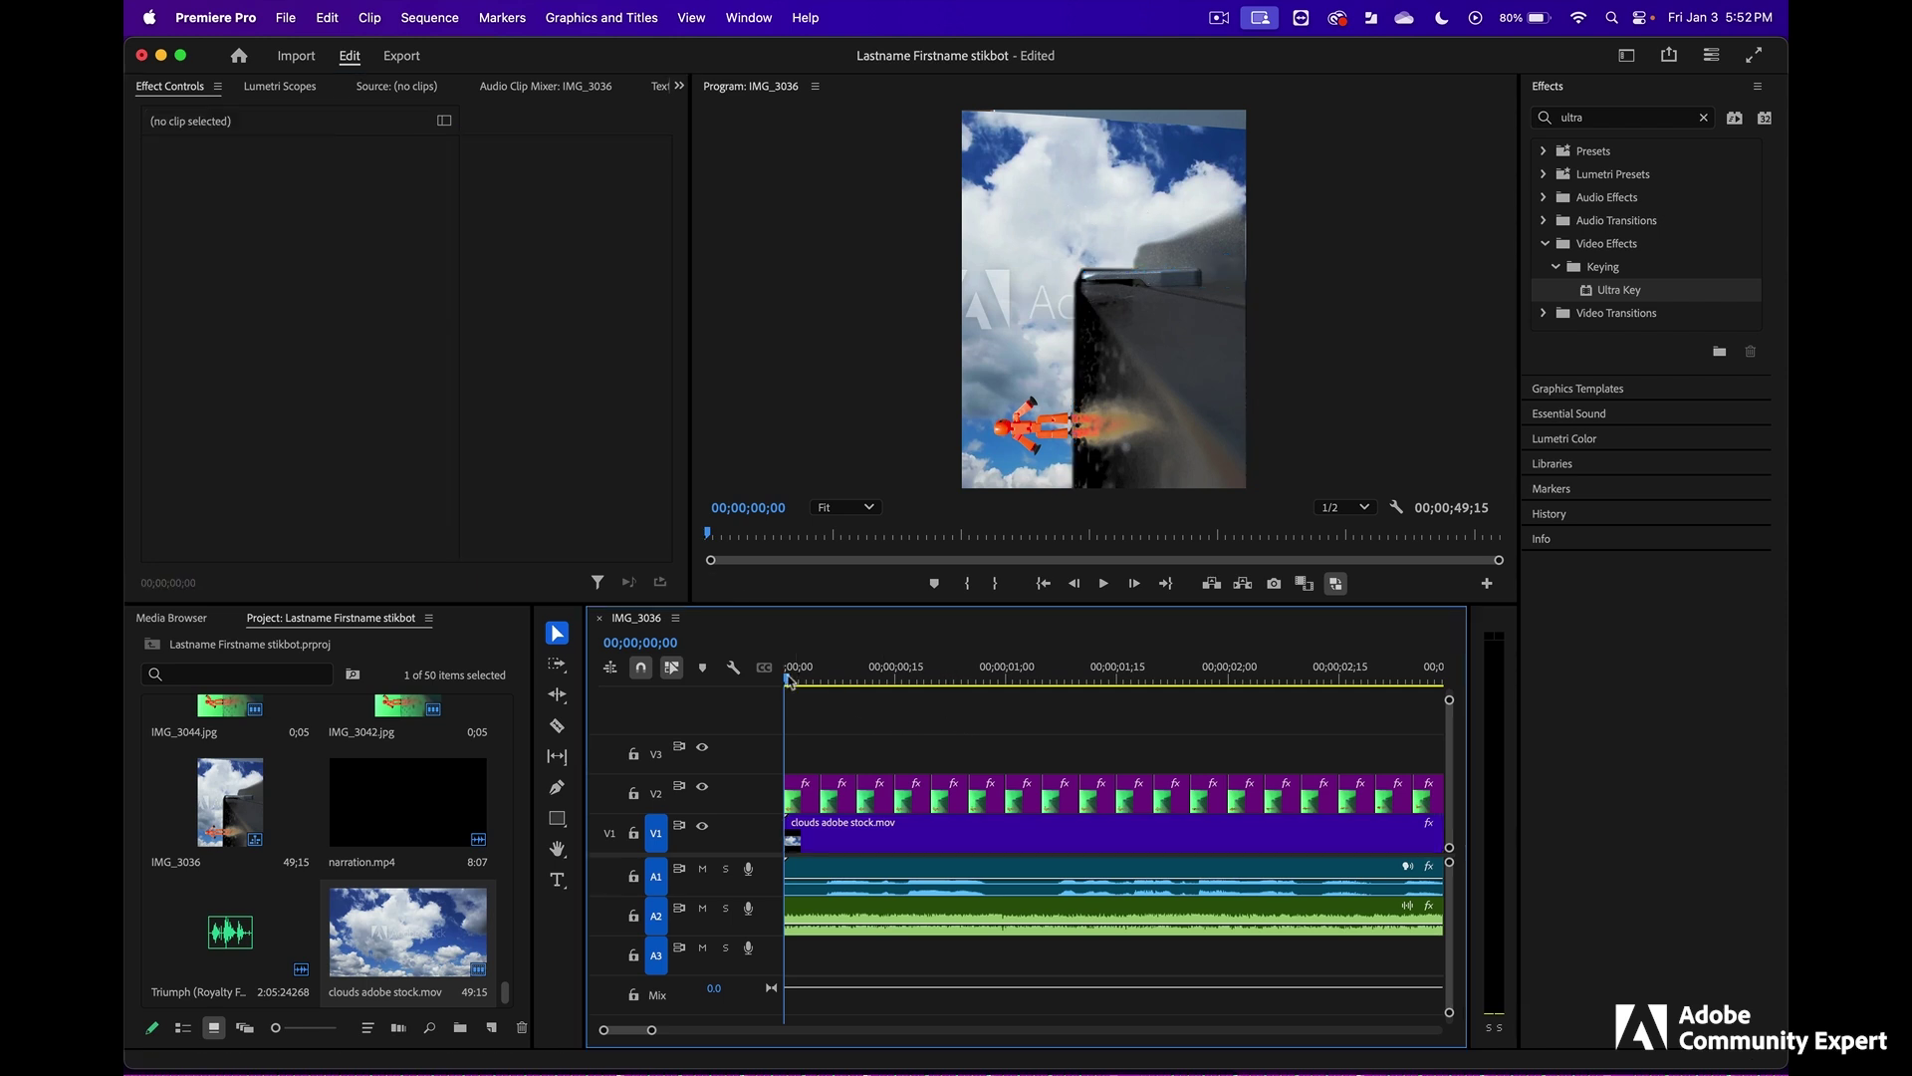
- Reselect the clouds clip and play the sequence from the start to check the inverted mask against the moving figure
{"action": "key", "text": "d"}
{"action": "key", "text": "space"}
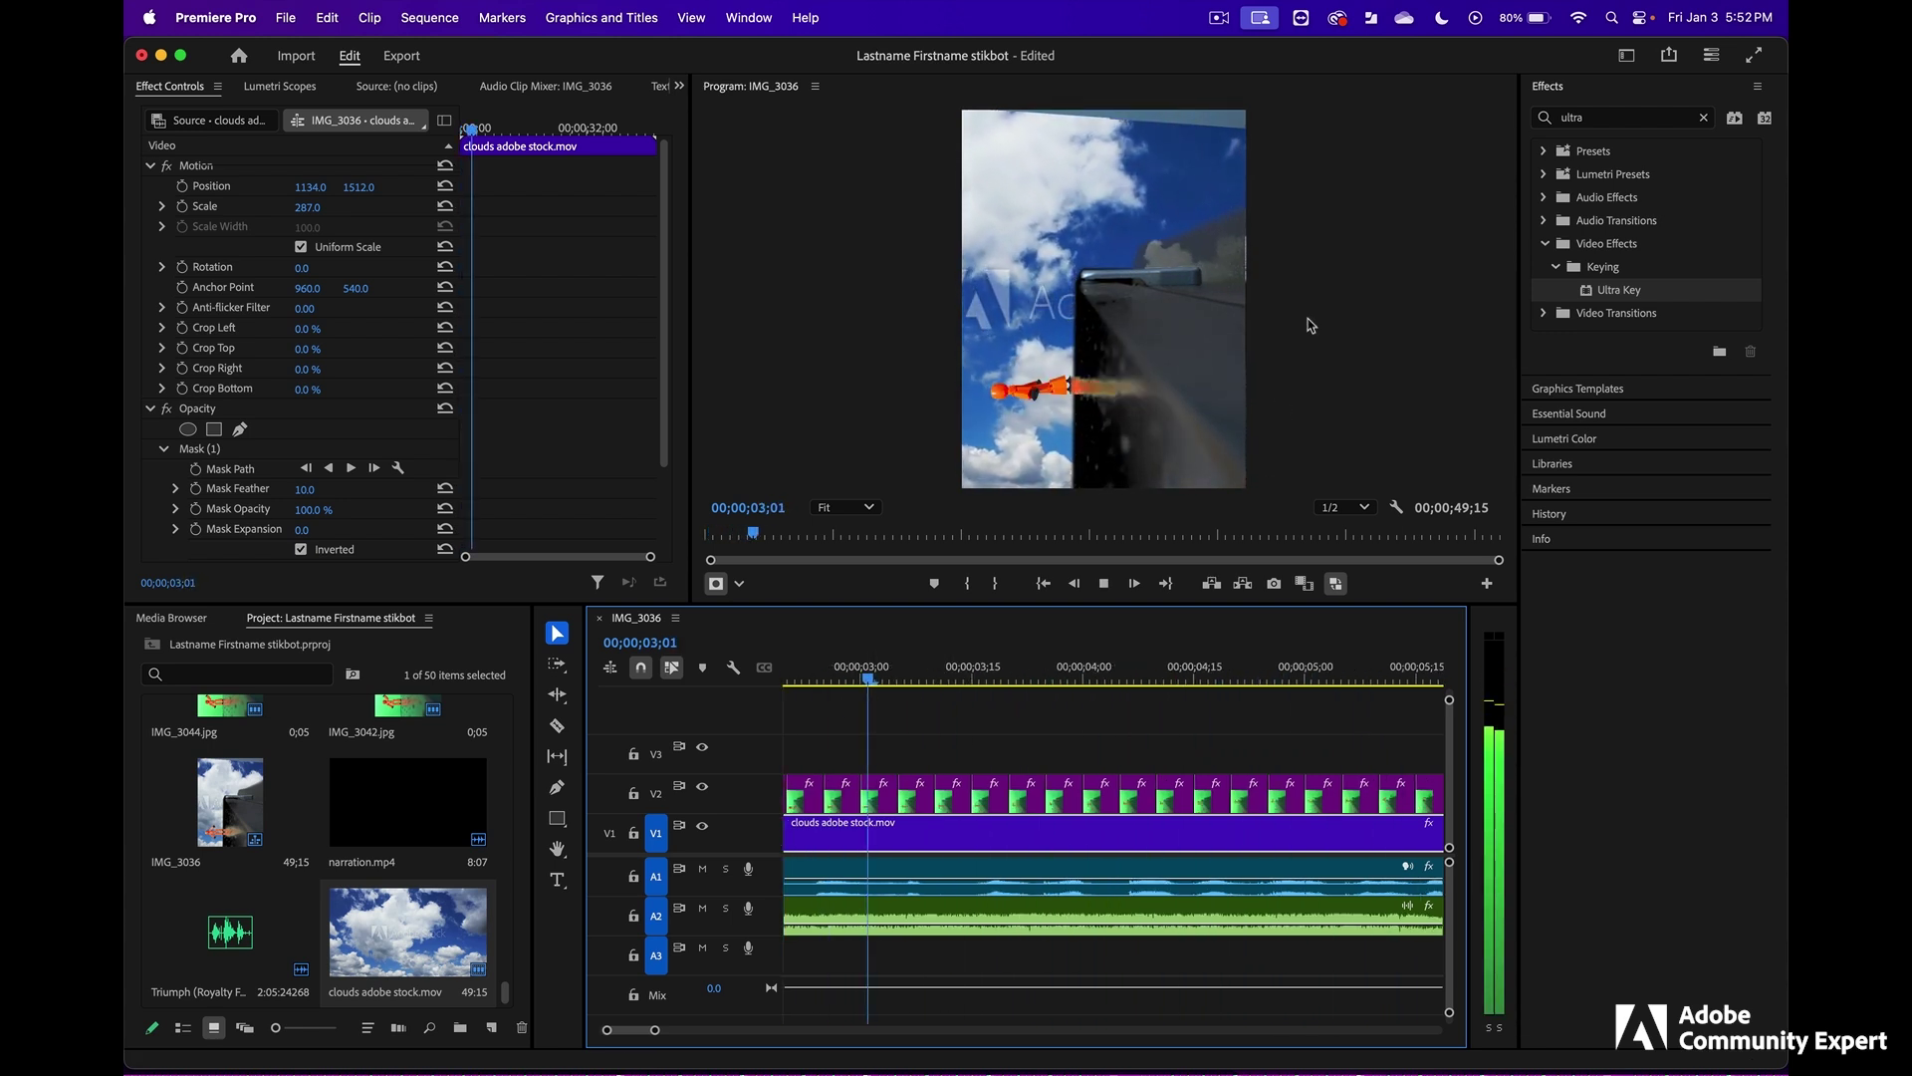
{"action": "key", "text": "space"}
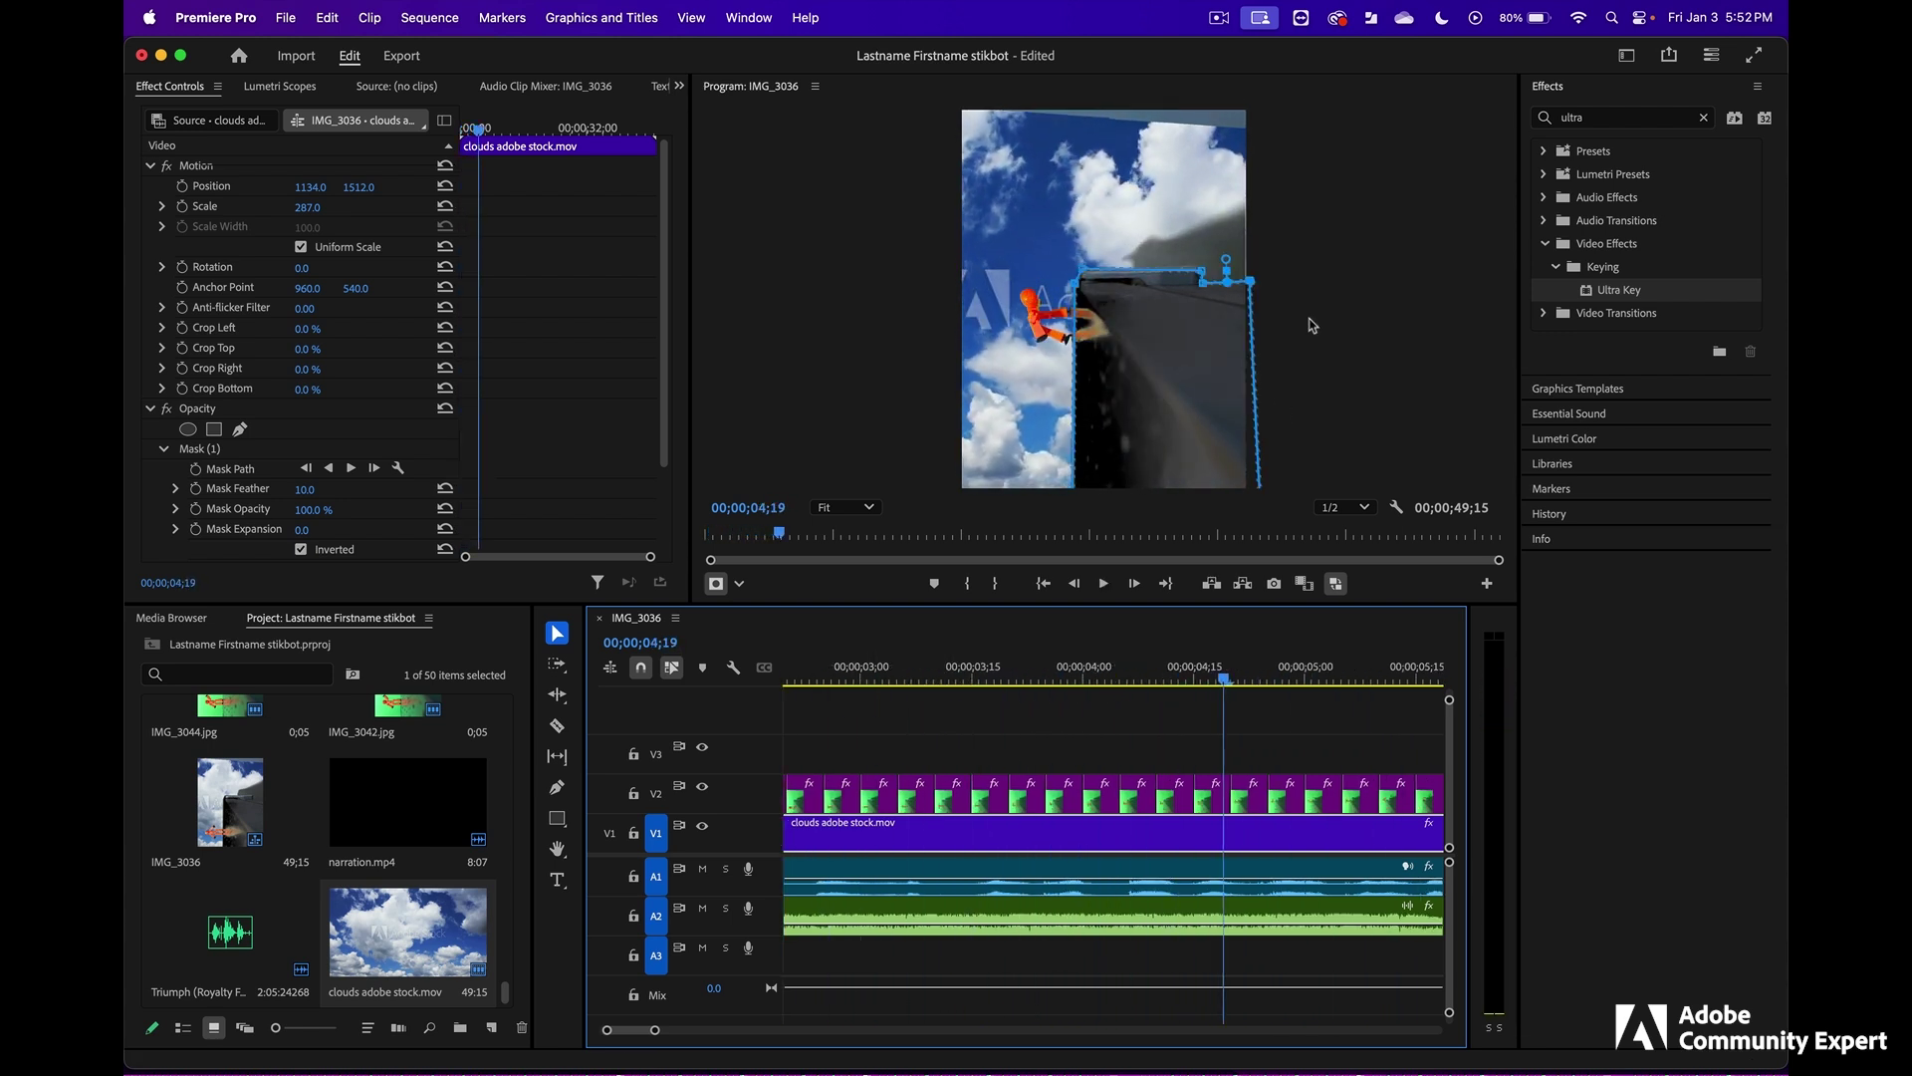